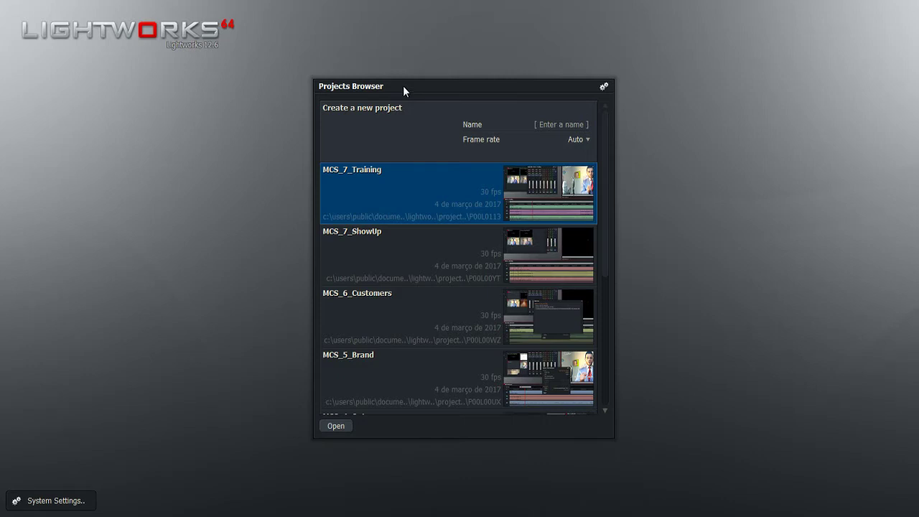
Create a new project named MCS_8_Triggers.
click(531, 124)
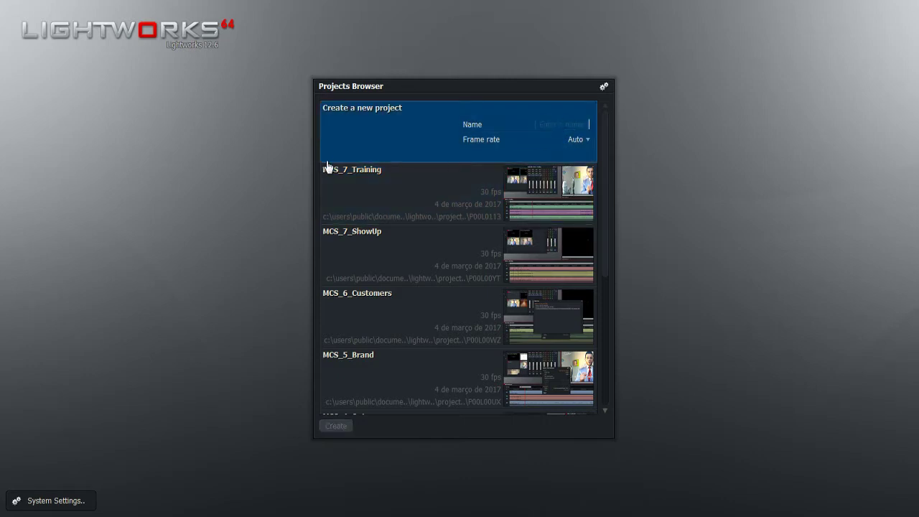
text(MCS_)
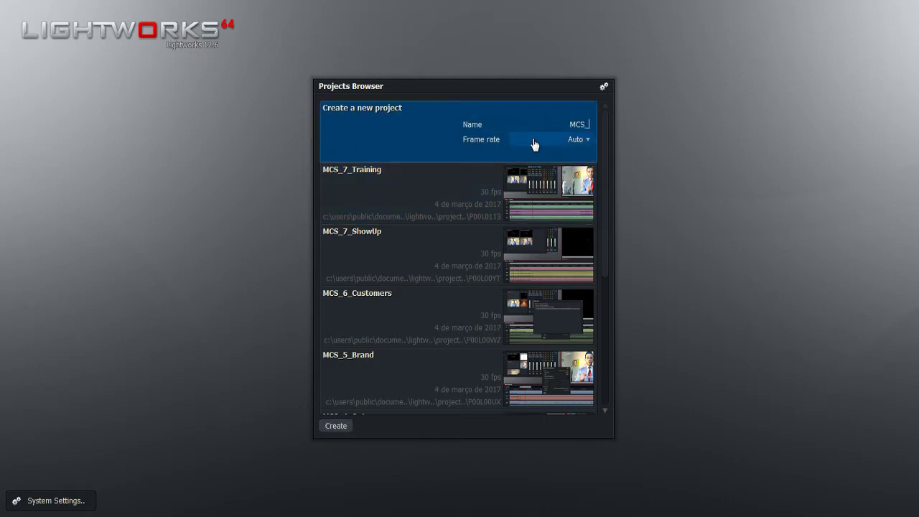
text(8_Triggers)
key(Return)
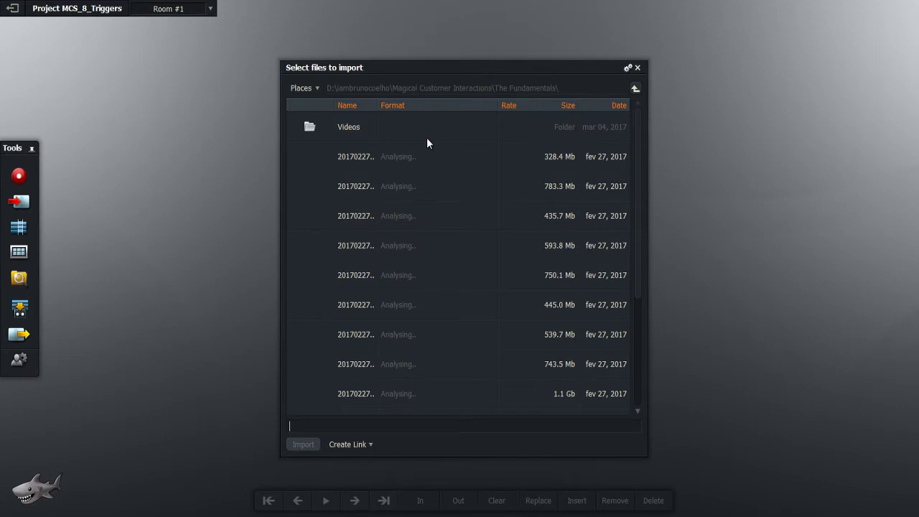
Import the video file 20170227_194353.mp4 and open the imported clip in a viewer.
click(634, 334)
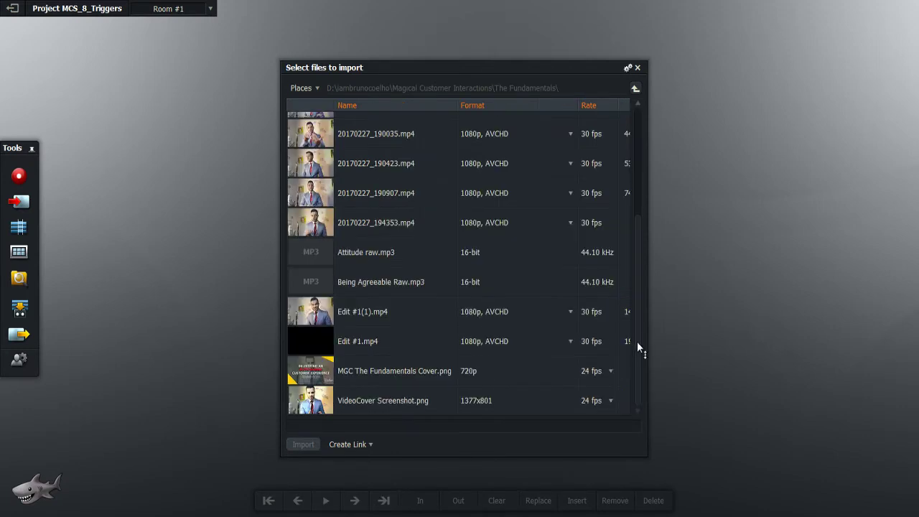
double_click(373, 222)
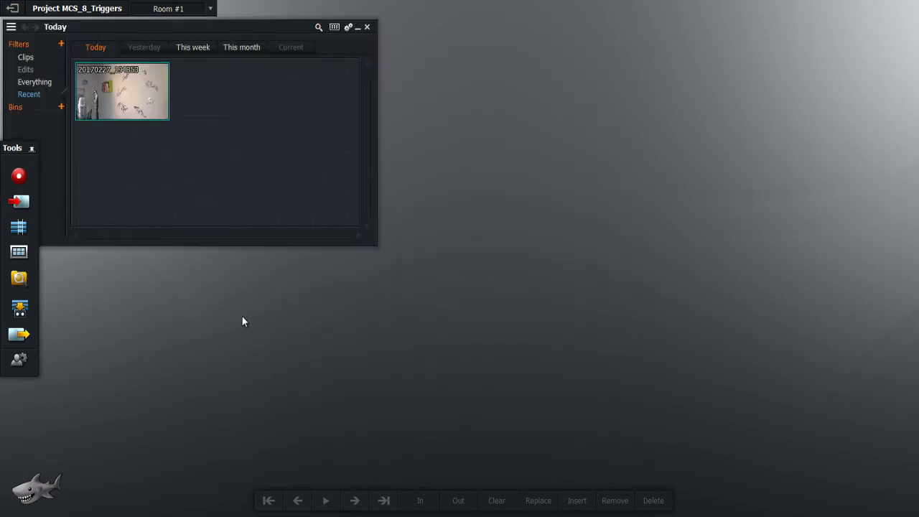
double_click(130, 94)
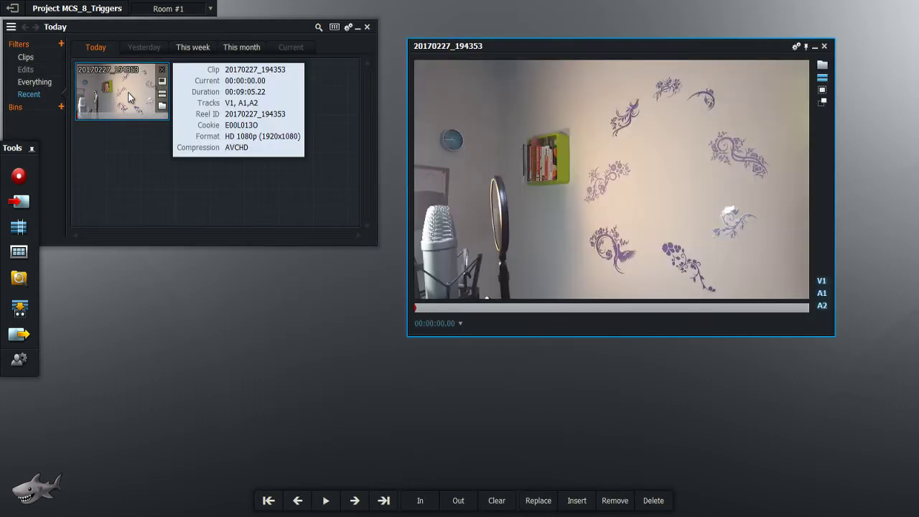
Play the clip to where the speech starts, step frame by frame and mark the in point at 00:00:05.05.
click(327, 503)
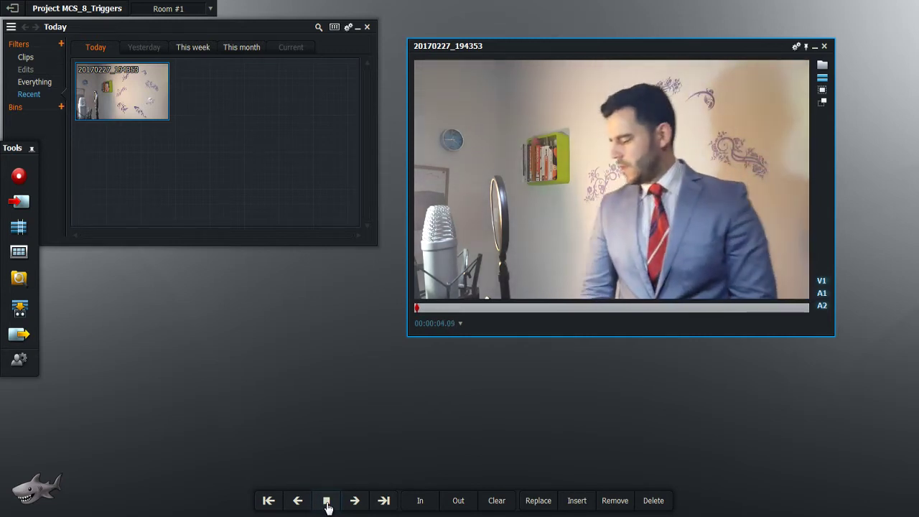
click(327, 502)
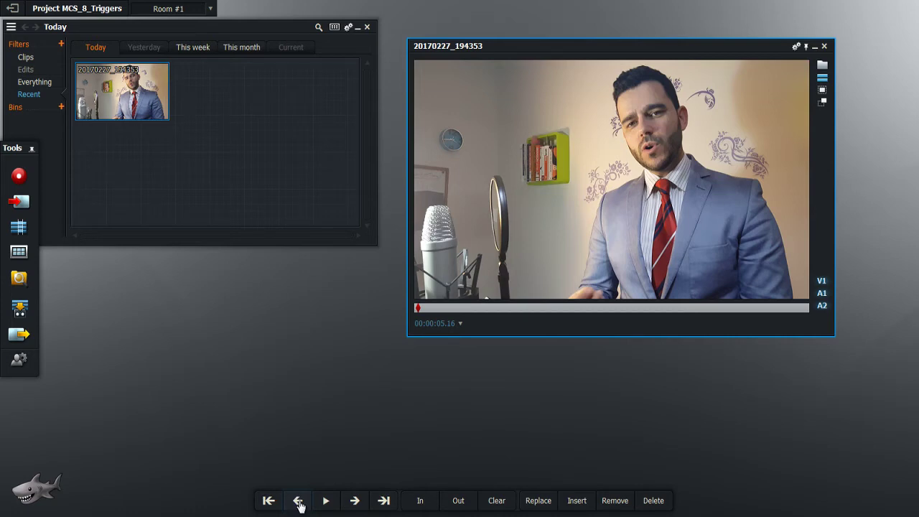
click(299, 501)
click(299, 501)
click(299, 501)
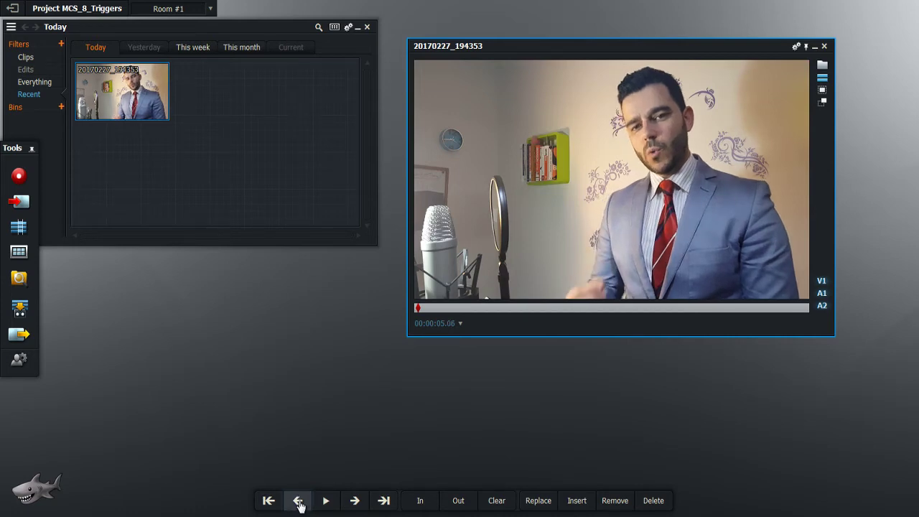
click(299, 501)
click(298, 501)
click(354, 503)
click(355, 503)
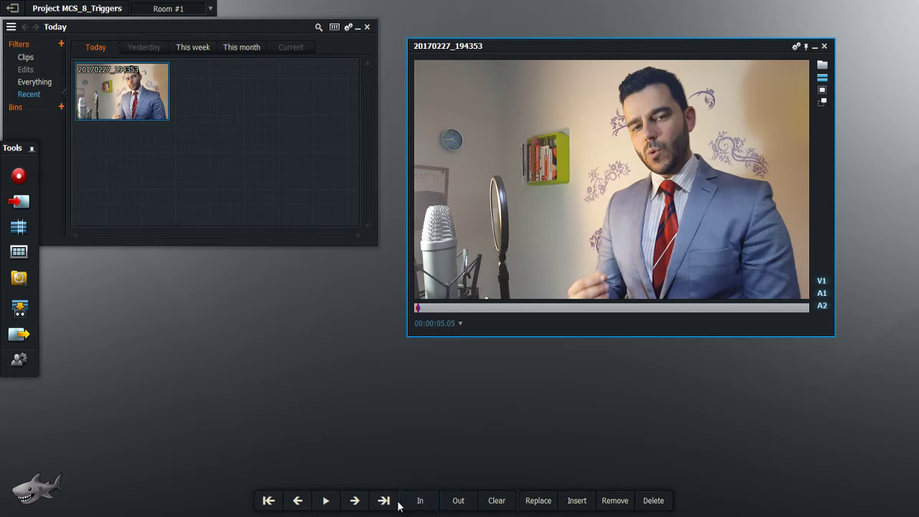
Find the end of the speech near the clip's end and mark the out point at 00:09:03.18.
click(326, 501)
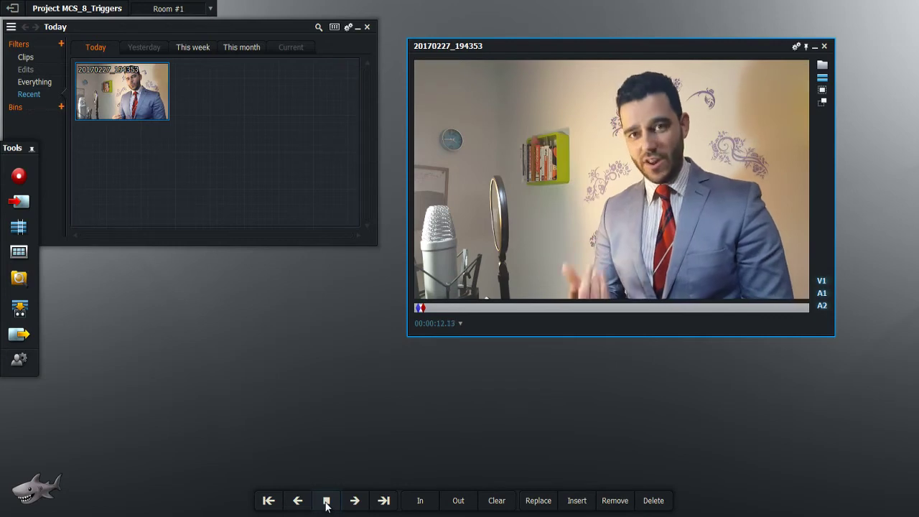
click(326, 502)
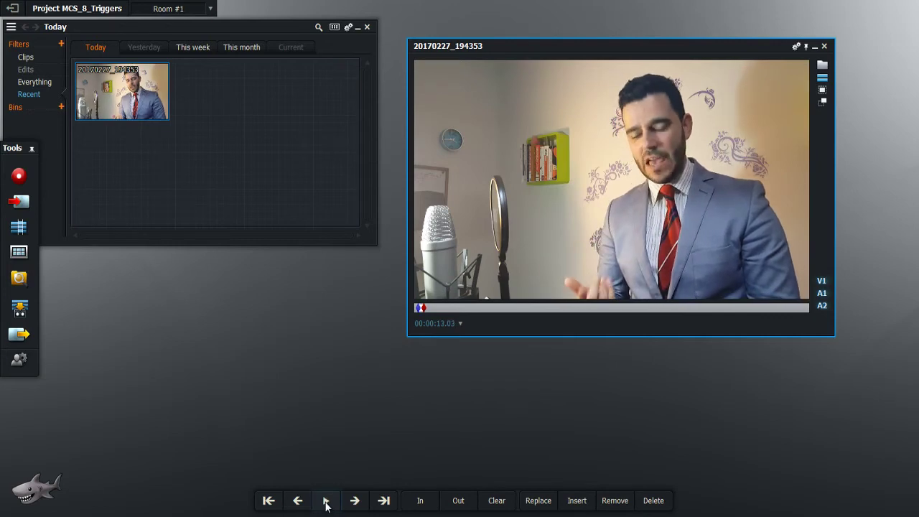
click(764, 309)
click(778, 308)
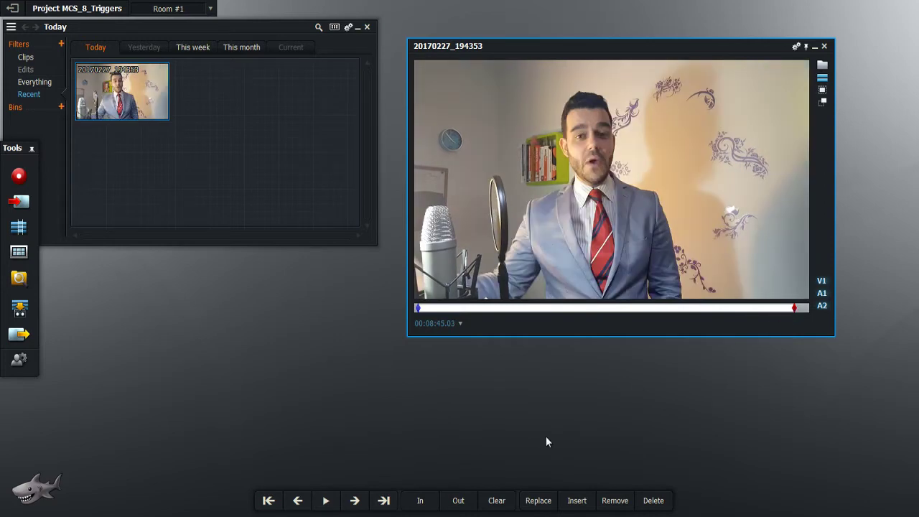
click(327, 504)
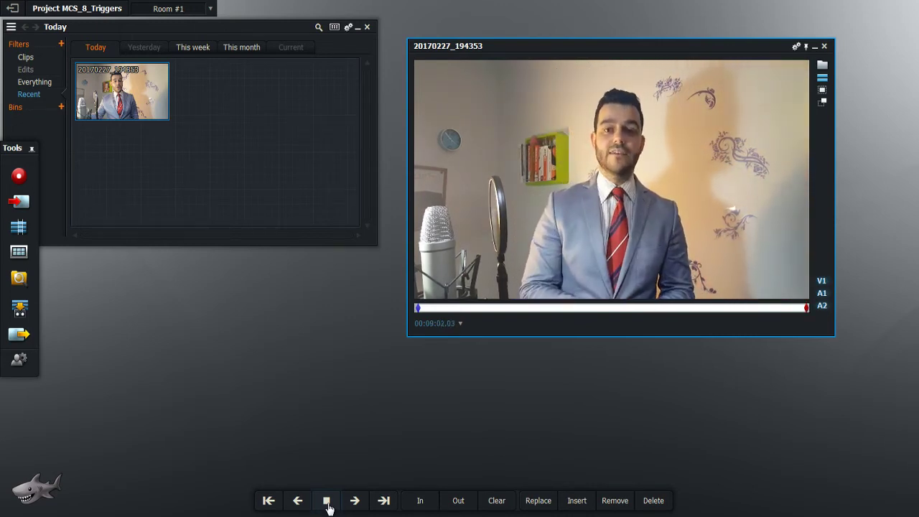
click(327, 505)
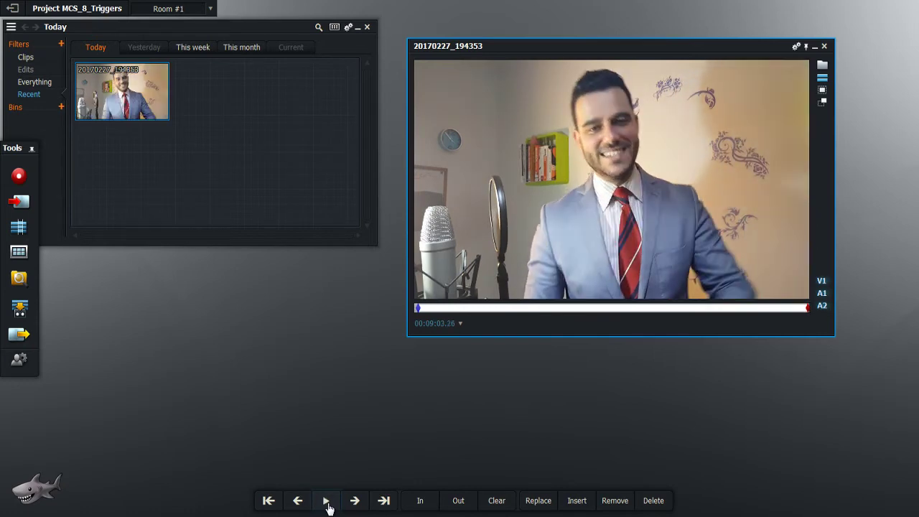
click(299, 503)
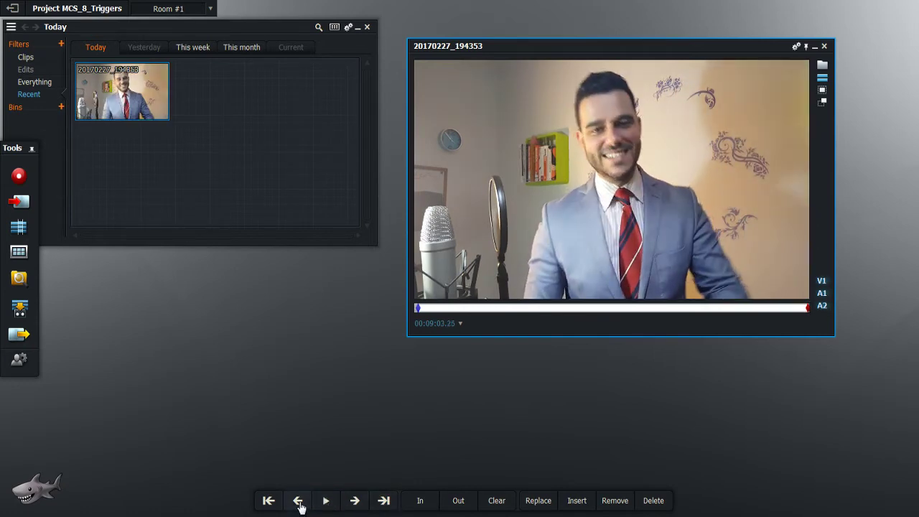
click(299, 503)
click(298, 502)
click(300, 505)
click(300, 505)
click(300, 506)
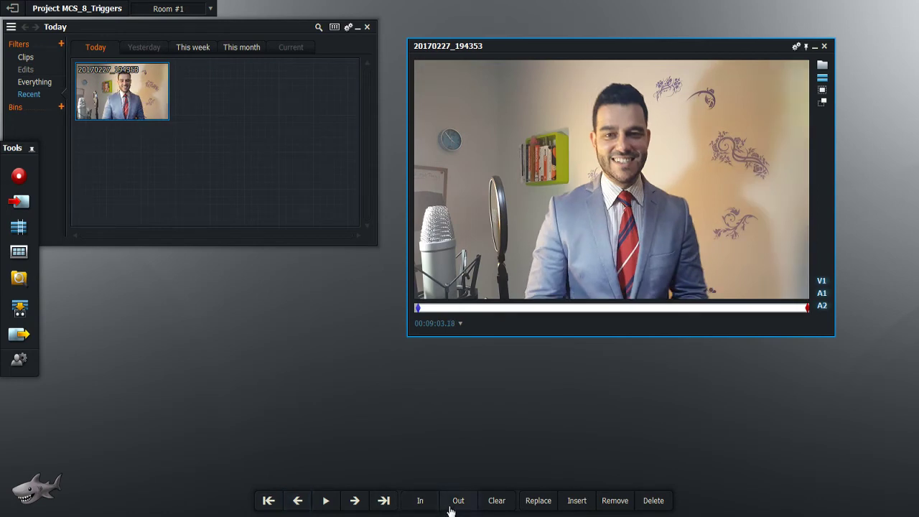
Insert the marked section into a new edit and rename that edit MCS_8_Triggers.
click(576, 502)
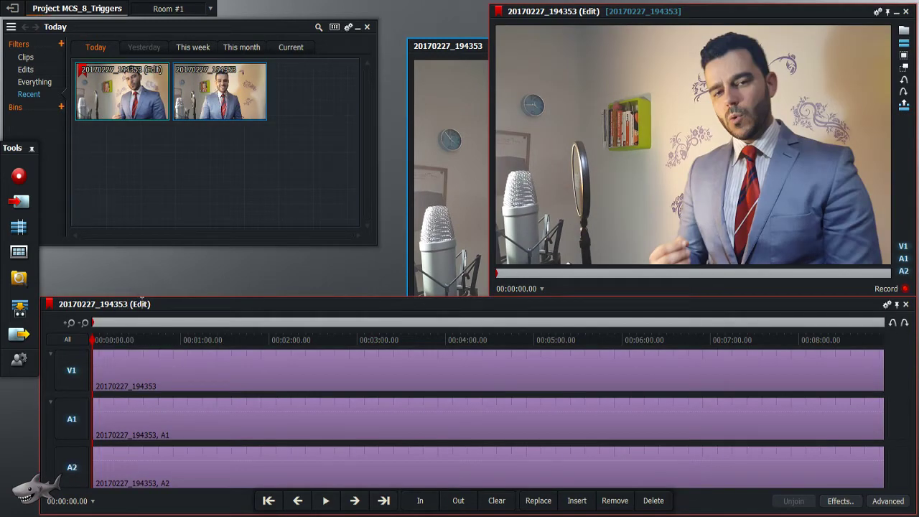
click(128, 304)
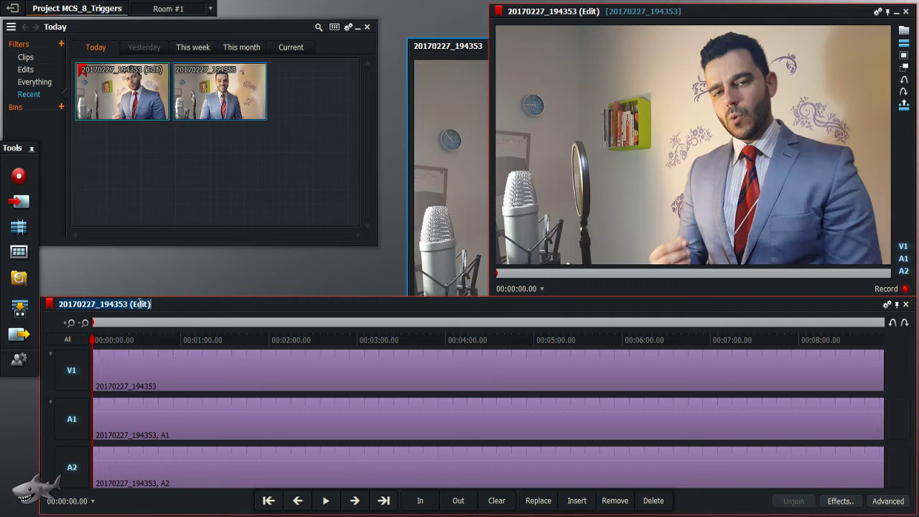
text(MCS_8_Triggers)
key(Return)
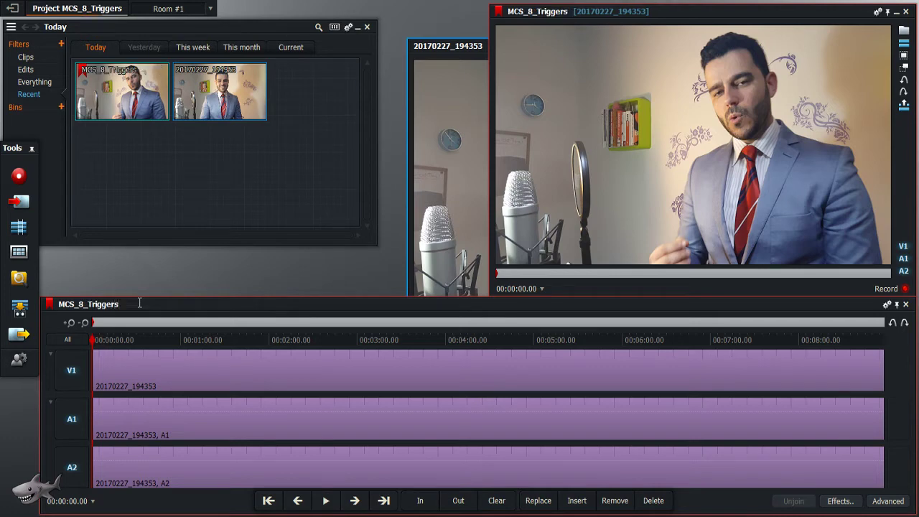
Bring the 20170227_194353 source clip viewer to the front and close it.
click(468, 48)
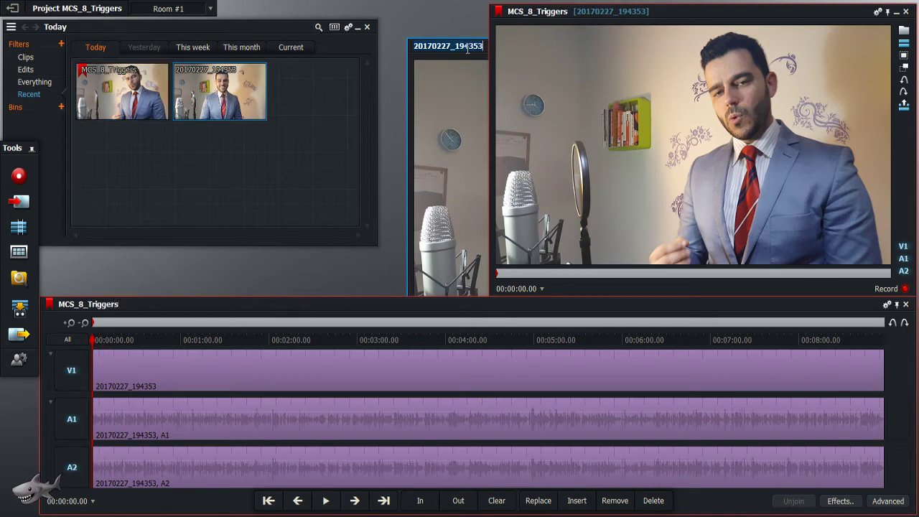
click(659, 20)
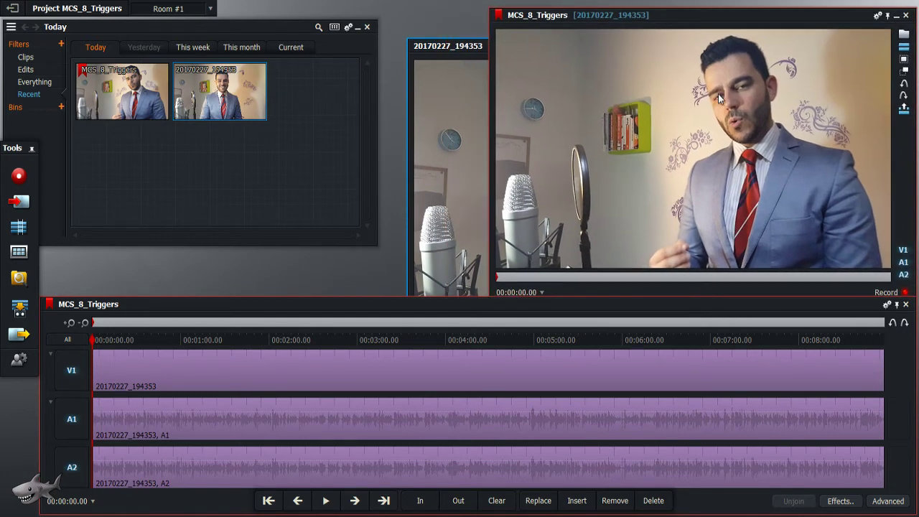
click(453, 113)
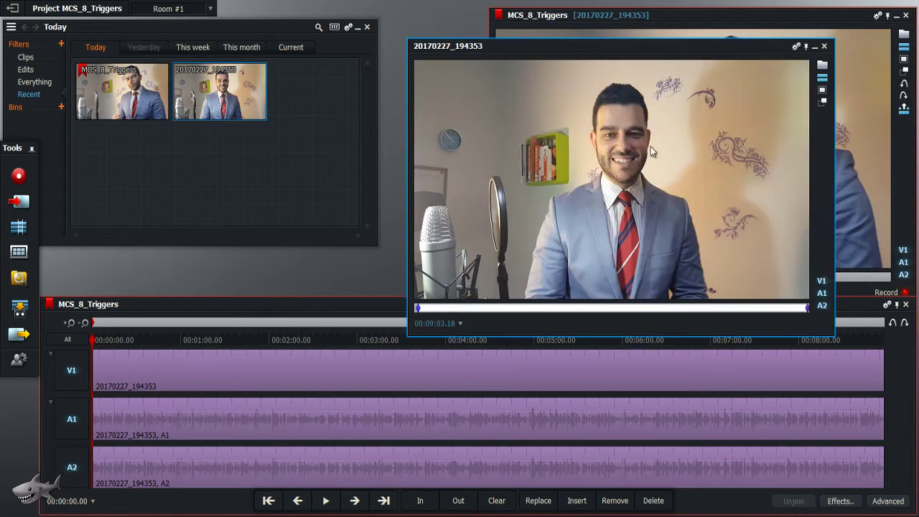
click(824, 47)
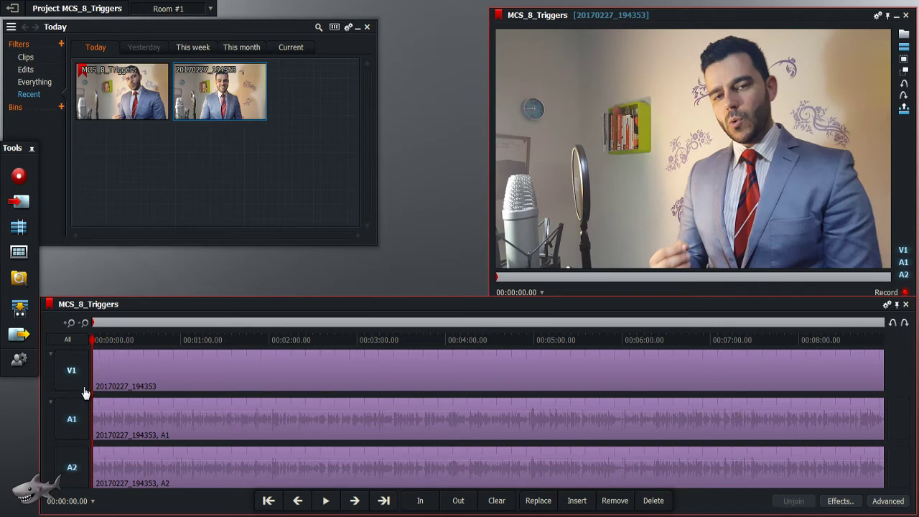
Add two audio tracks named Soundtrack to the timeline before A1, created as stereo pairs.
click(887, 304)
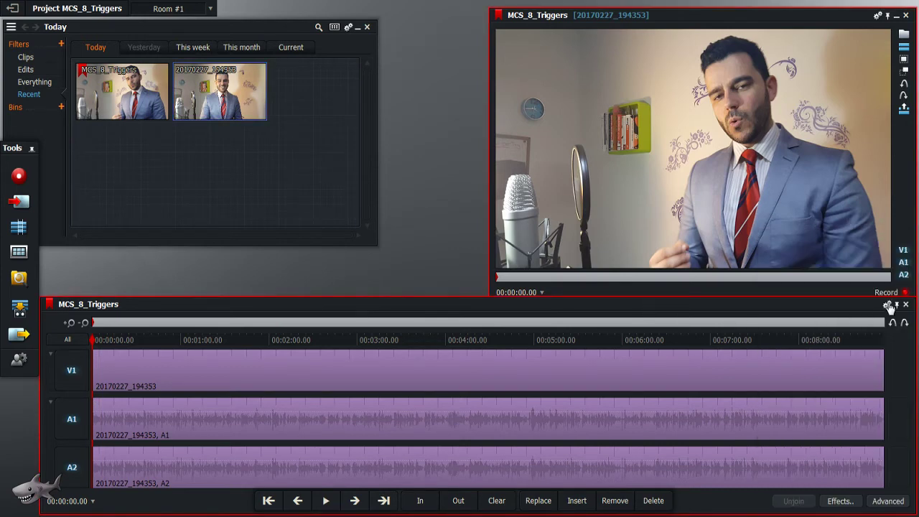
click(887, 305)
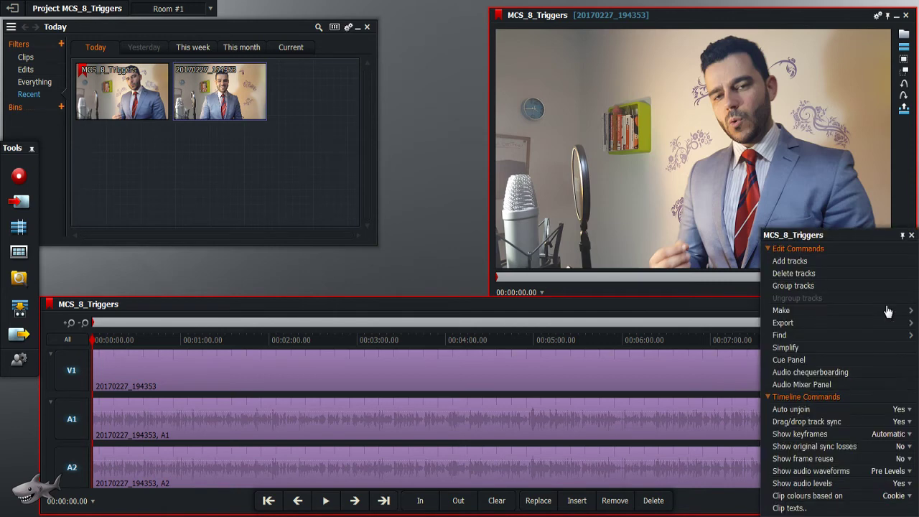
click(815, 262)
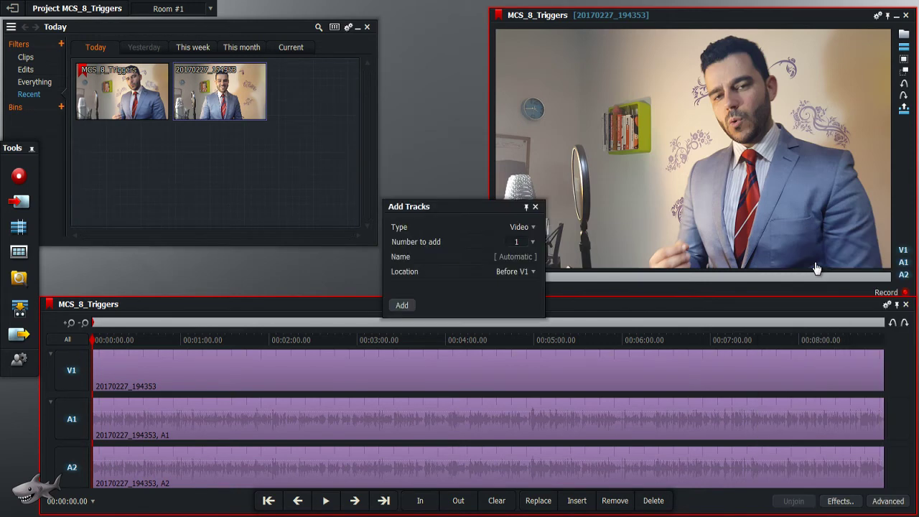
click(532, 228)
click(532, 244)
click(532, 244)
click(514, 271)
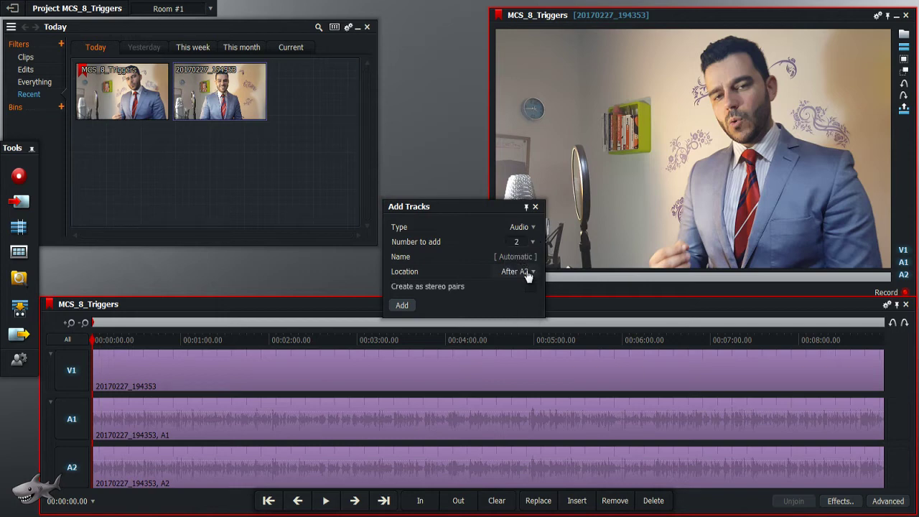
click(527, 272)
click(513, 284)
click(529, 287)
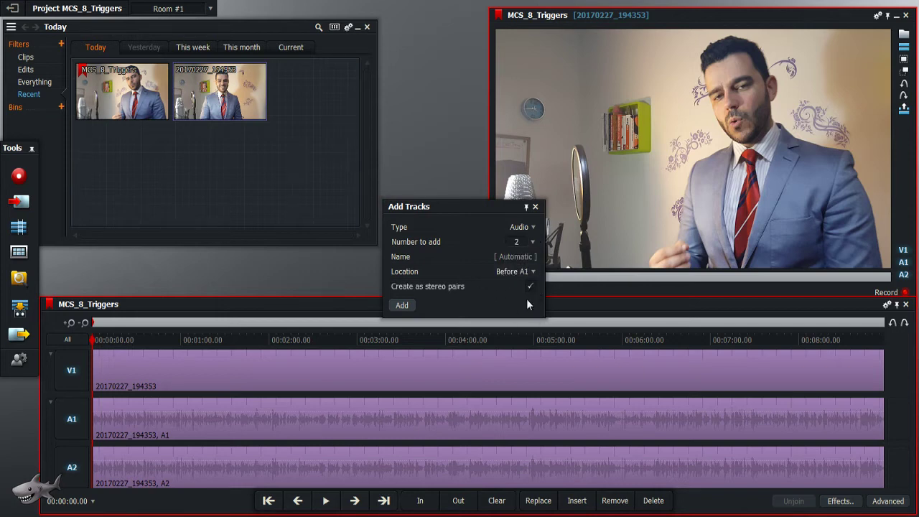
click(516, 258)
text(Soundtrack)
click(402, 306)
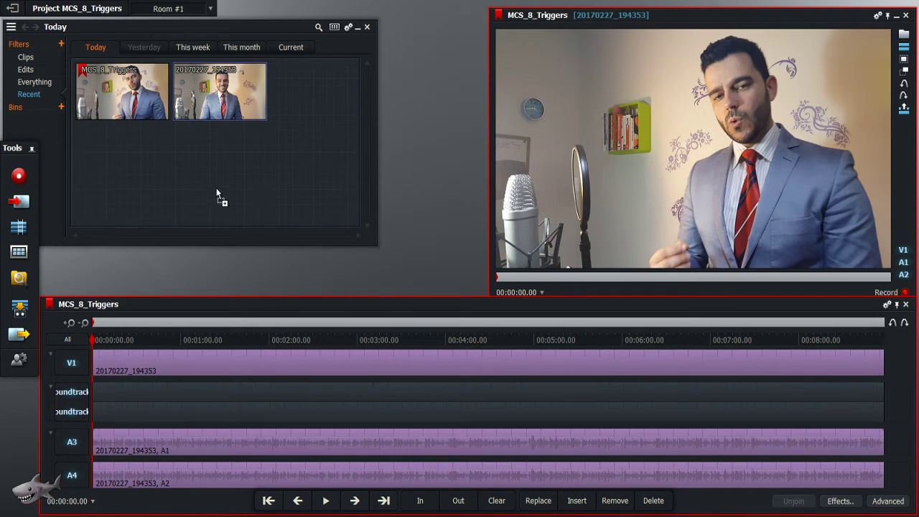
Import the bensound-goinghigher audio file and place it on the Soundtrack tracks at the start of the timeline.
drag(225, 194, 158, 172)
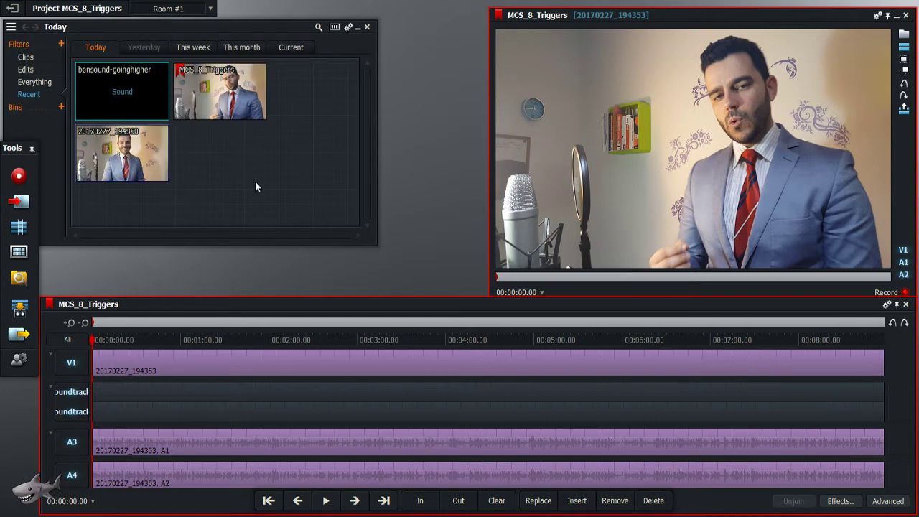
mouse_move(110, 91)
mouse_down()
mouse_move(169, 287)
mouse_move(144, 402)
mouse_move(101, 405)
mouse_up()
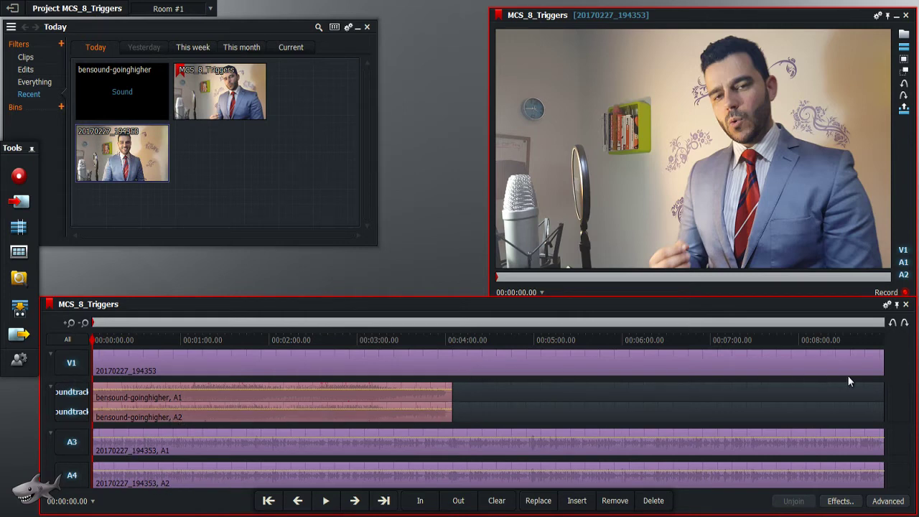
Preview the edit at points beyond the end of the music clip, including around 00:07:27 and 00:08:25.
click(497, 341)
key(space)
click(751, 341)
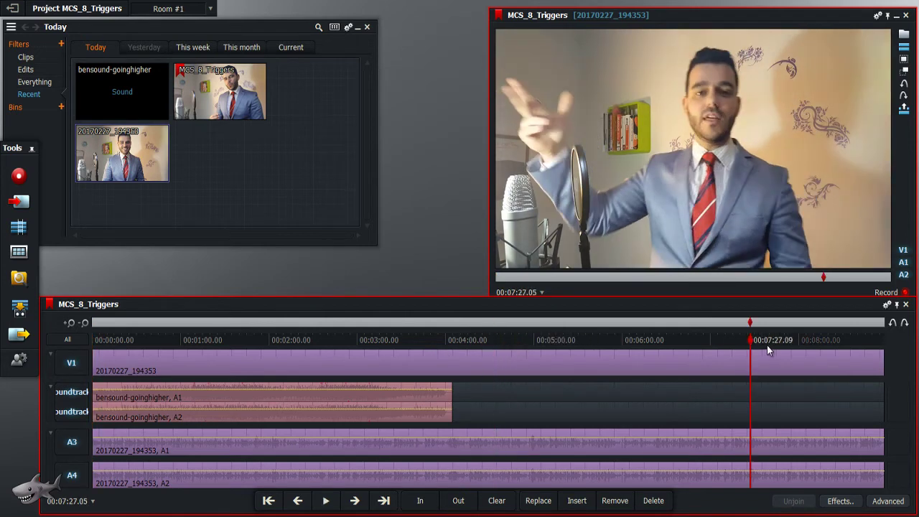
click(835, 340)
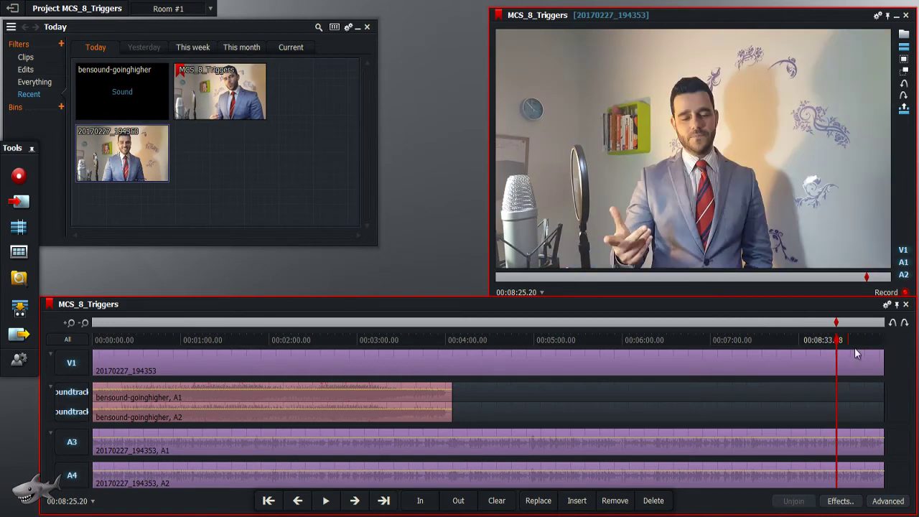
key(space)
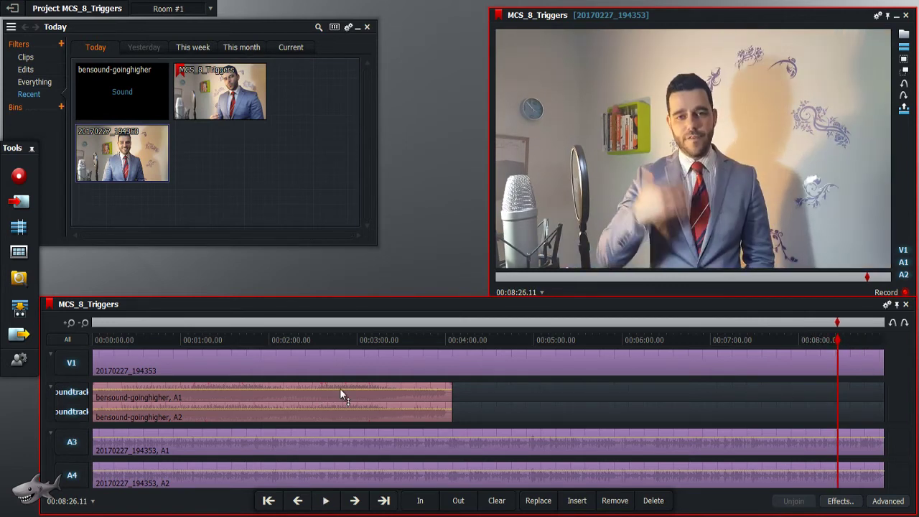
Add a second copy of the bensound-goinghigher music to the Soundtrack tracks at about 00:04:00.05, near the end of the first copy.
click(447, 340)
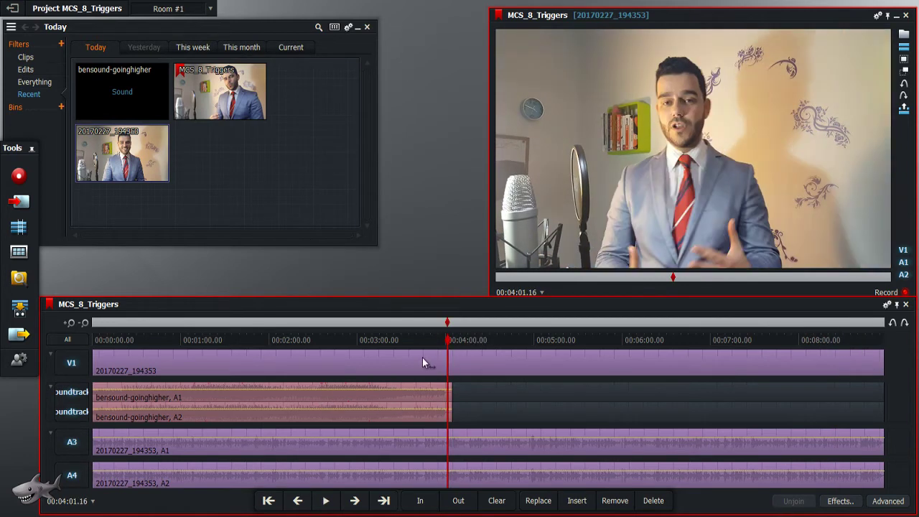
click(69, 323)
click(68, 323)
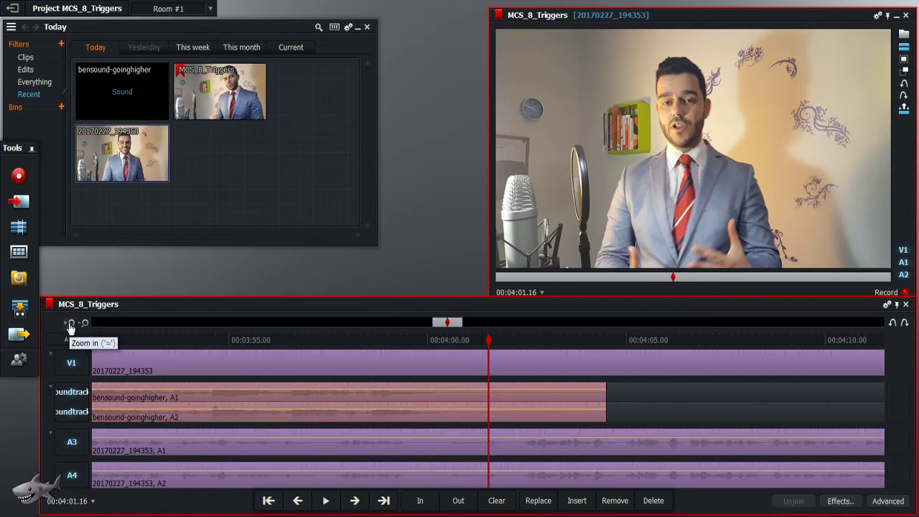
click(433, 340)
mouse_move(120, 95)
drag(116, 77, 433, 400)
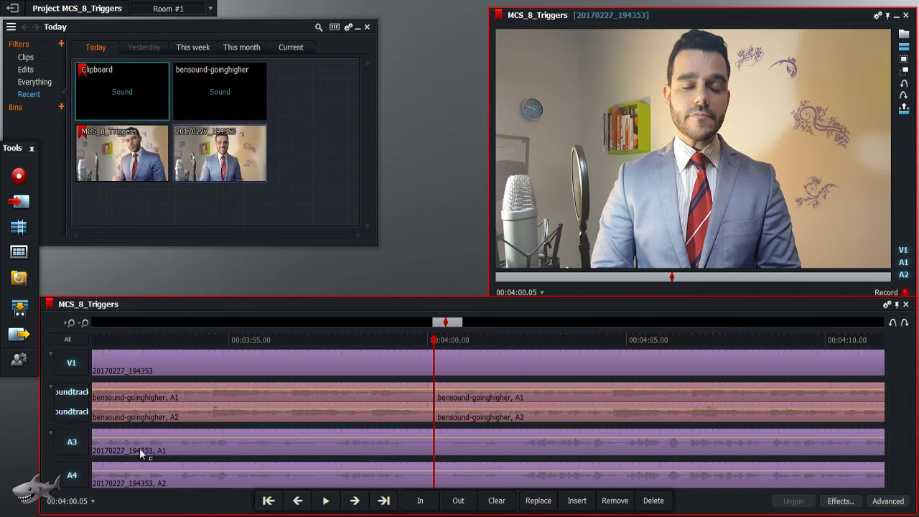
Add a third copy of bensound-goinghigher to the Soundtrack tracks at about 00:08:00.08, near the end of the second copy.
click(84, 323)
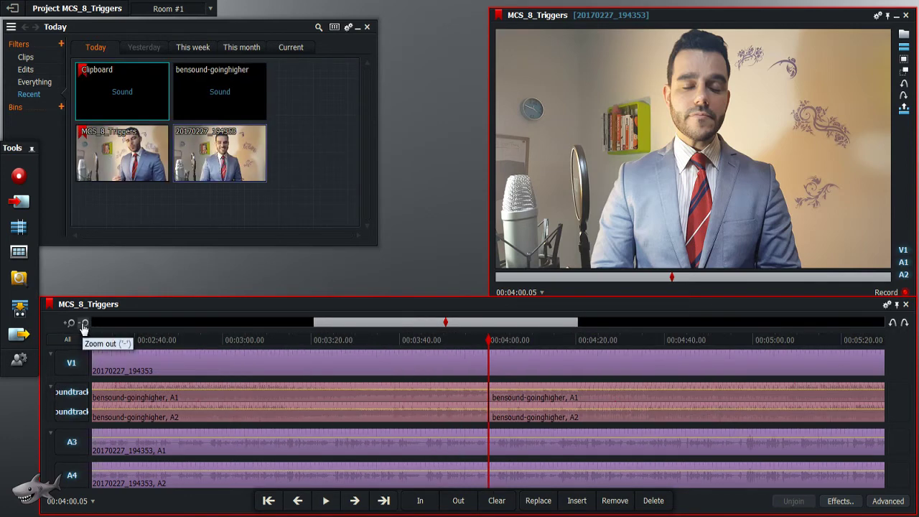
click(84, 323)
click(799, 359)
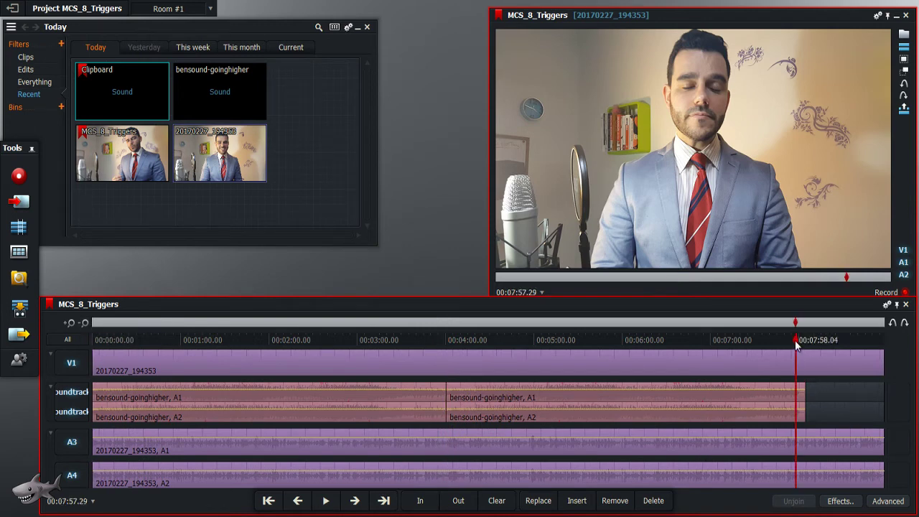
click(69, 325)
click(69, 324)
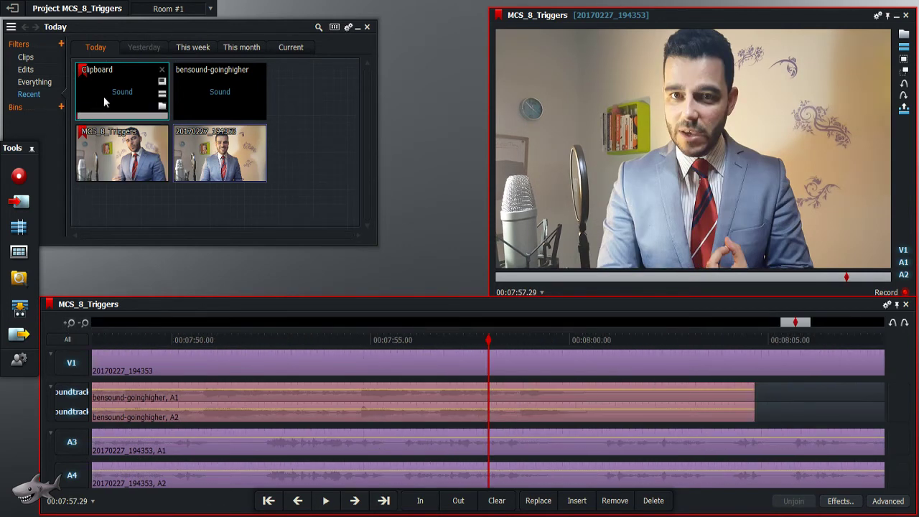
click(226, 101)
drag(226, 101, 579, 402)
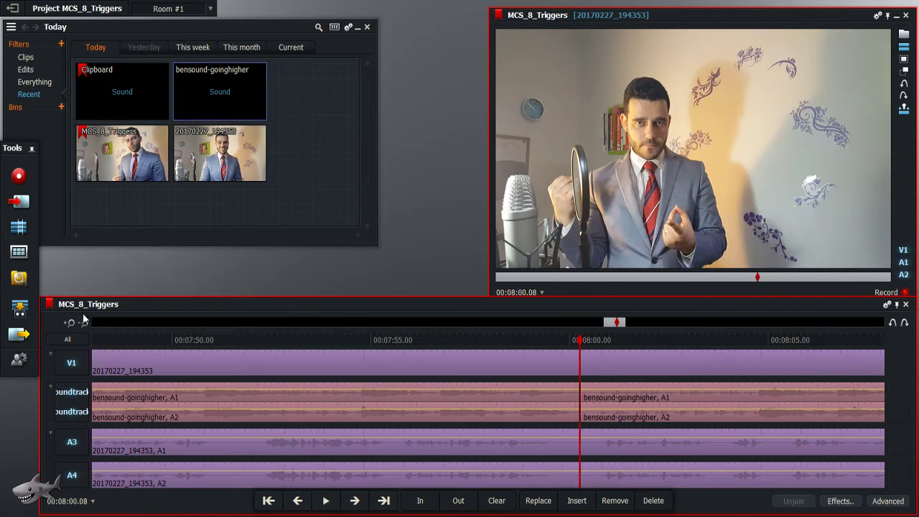
Trim the end of the last music clip back to the end of the video at 00:08:58.12.
click(85, 322)
click(85, 322)
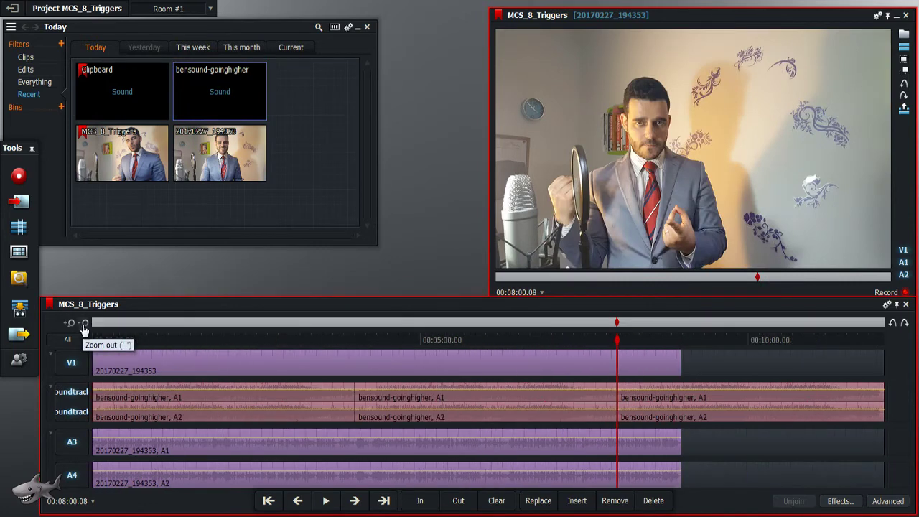
click(879, 395)
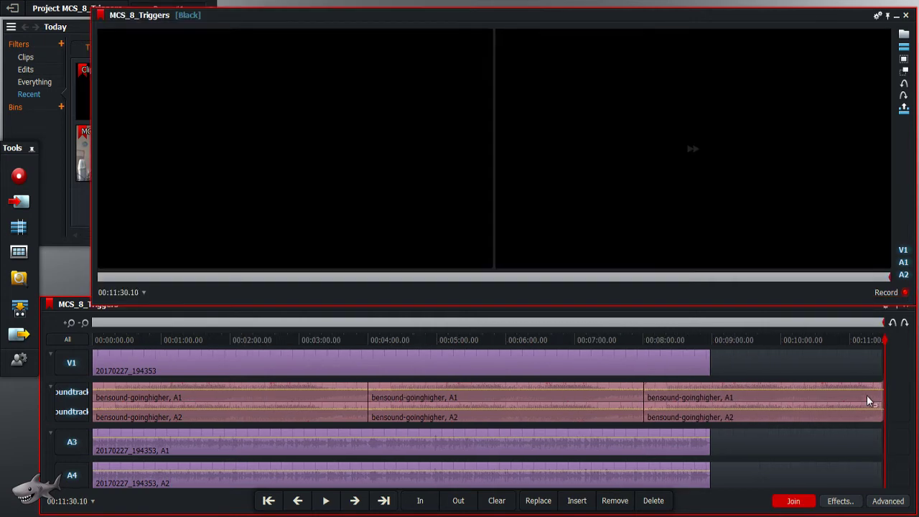
drag(863, 394, 855, 395)
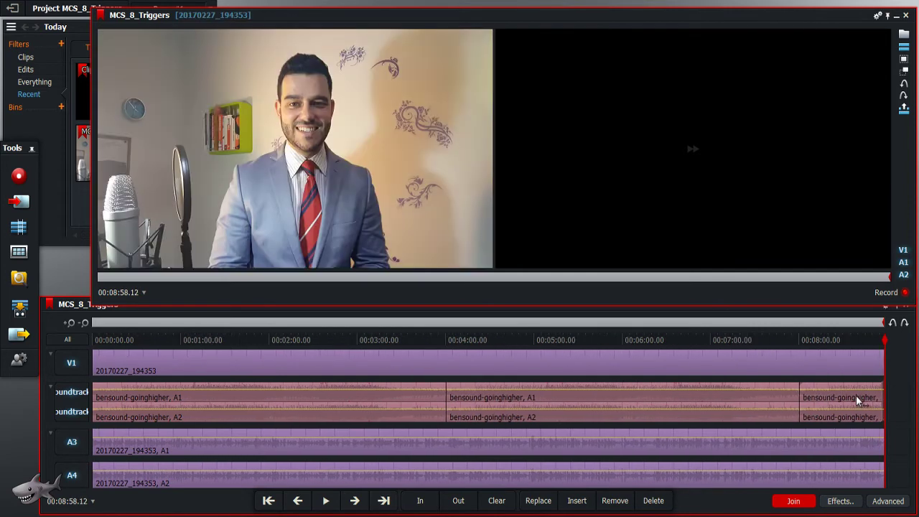
click(852, 395)
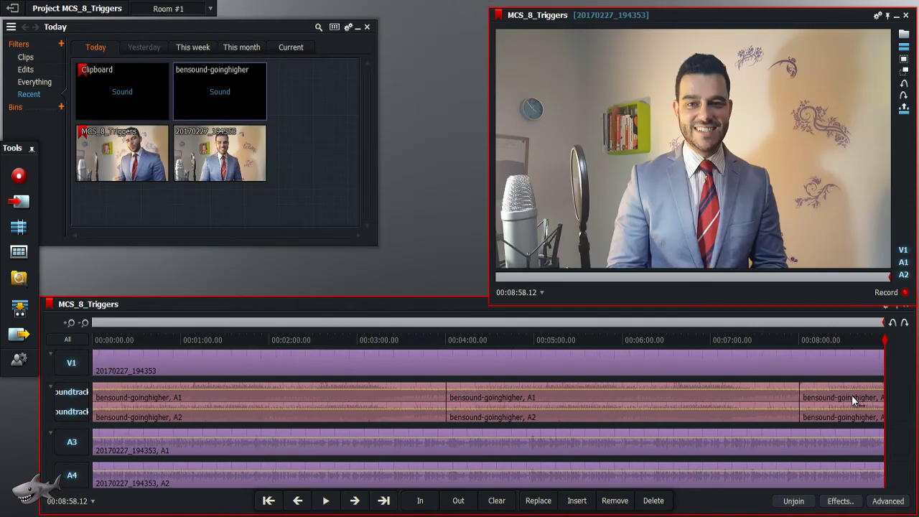
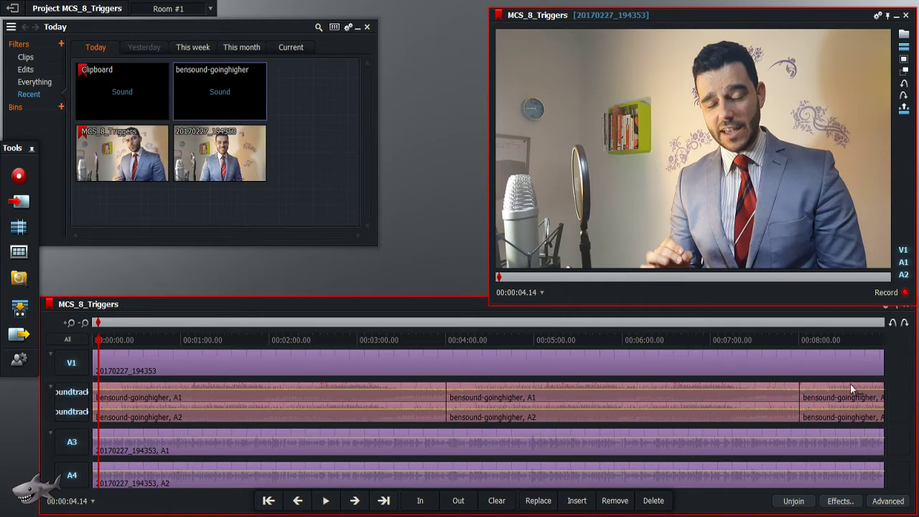
Shrink the edit viewer clear of the timeline and open the edit's Audio Mixer Panel, placing it above the timeline.
drag(591, 307, 620, 270)
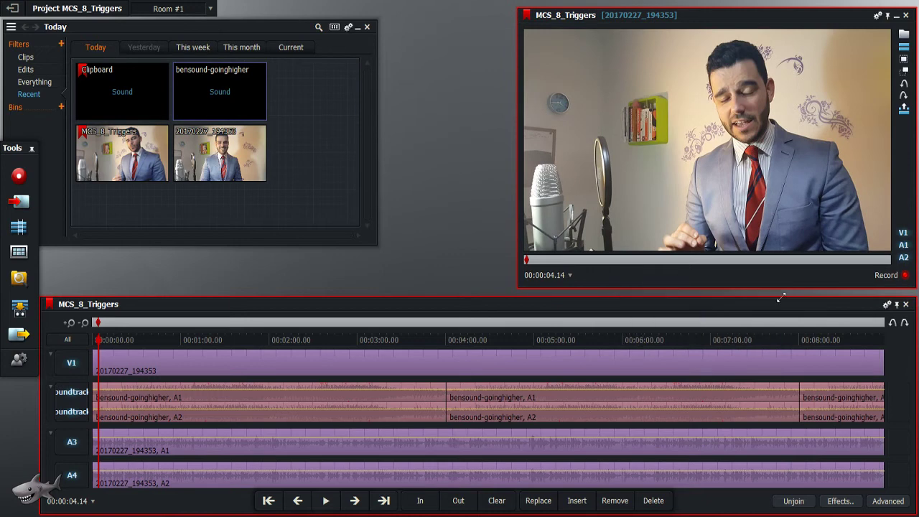
click(887, 305)
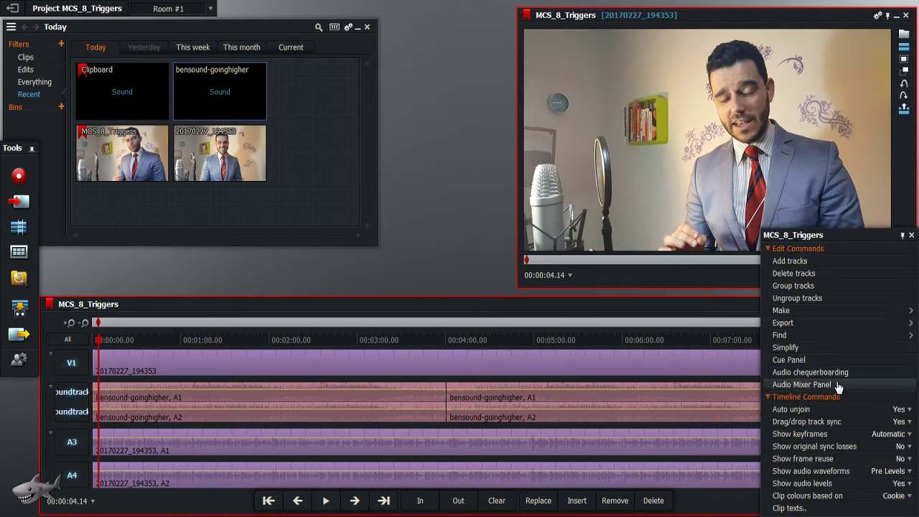
click(810, 386)
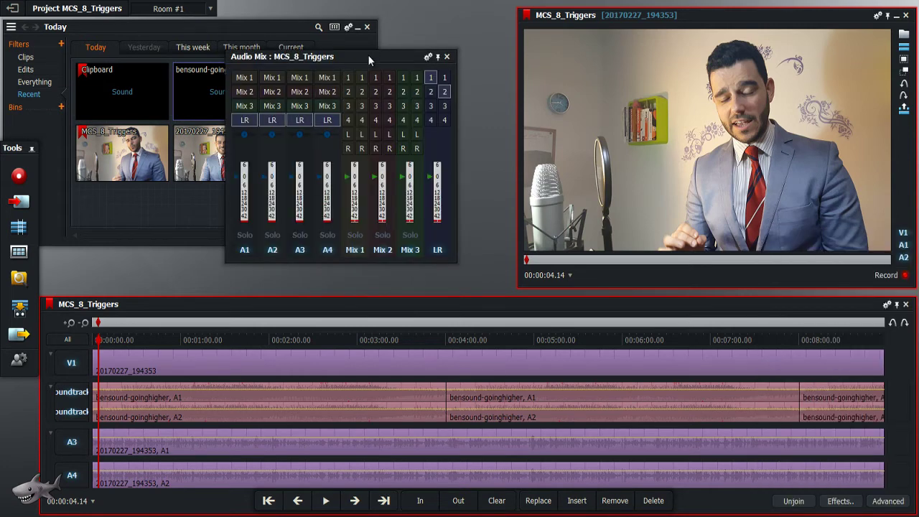
drag(368, 55, 391, 69)
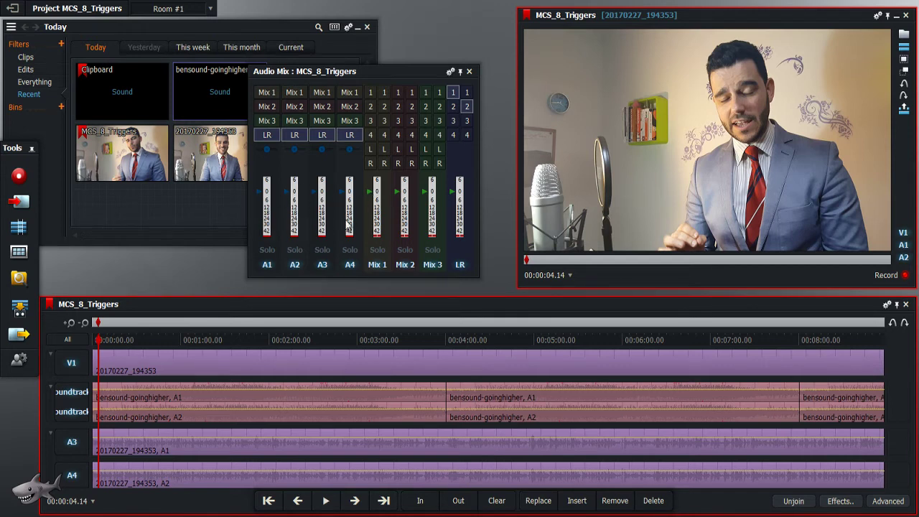
Lower the A1 and A2 music levels to about -30 dB in the audio mixer while playing the edit.
click(325, 500)
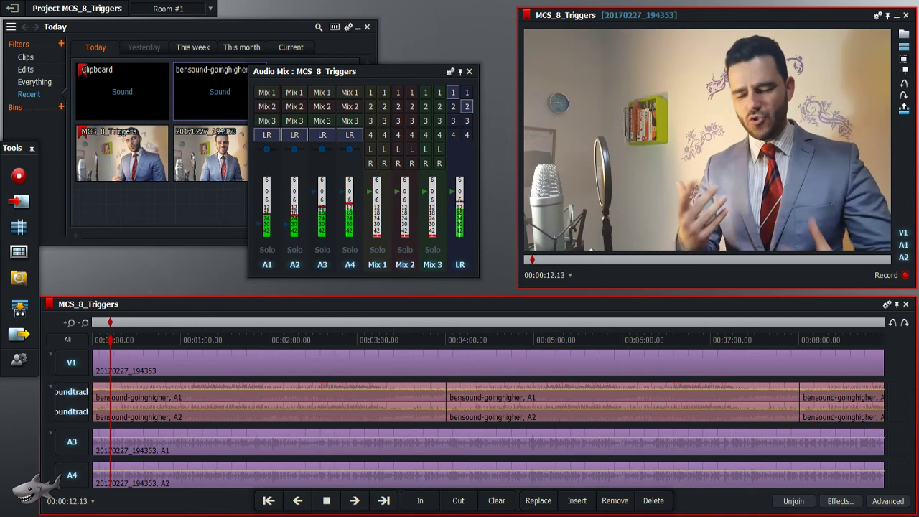
click(327, 501)
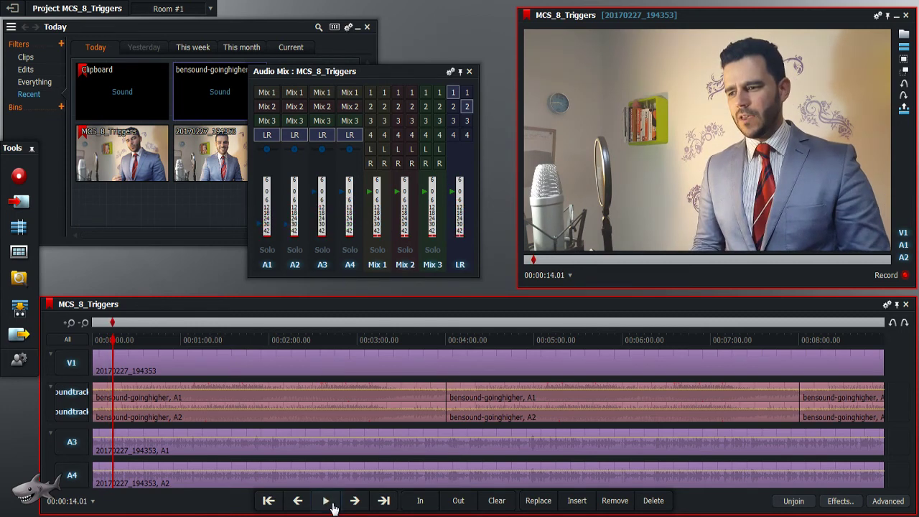
click(326, 501)
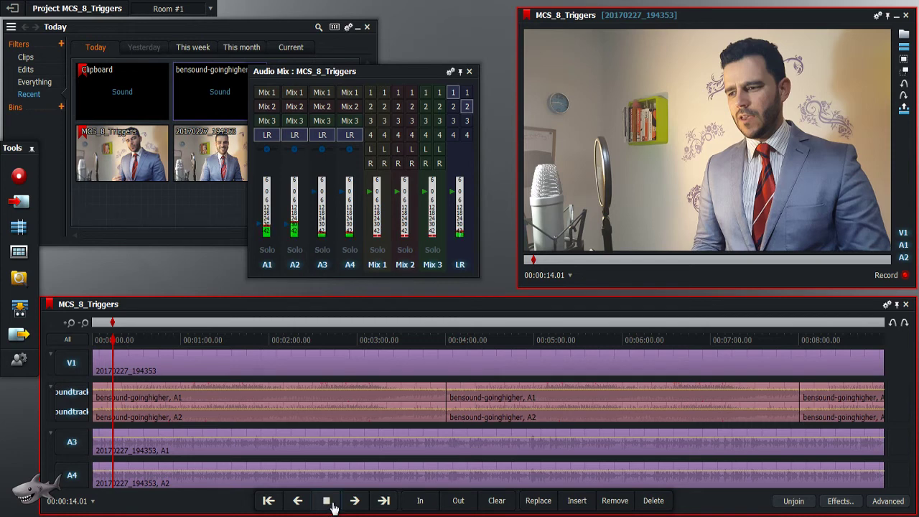
Solo the A1 and A2 music tracks briefly during playback, switch both solos off again and stop playback.
click(267, 250)
click(285, 251)
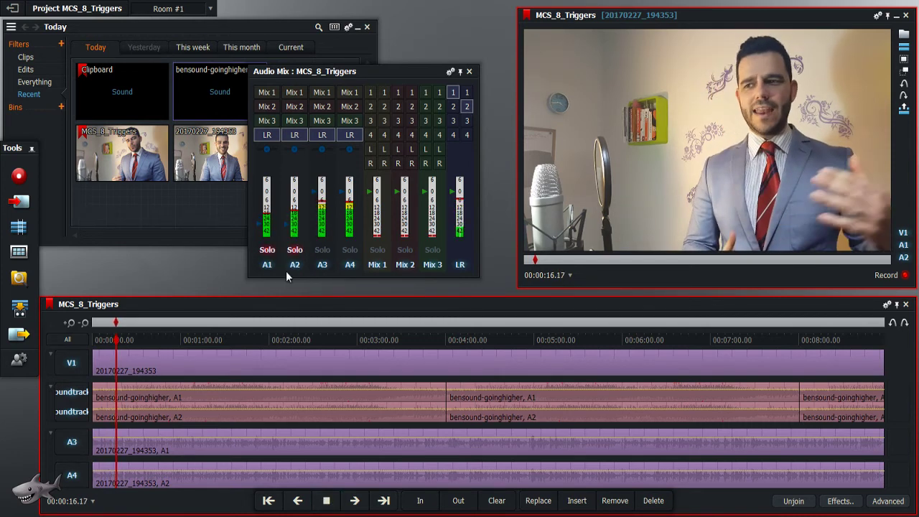
click(267, 250)
click(295, 250)
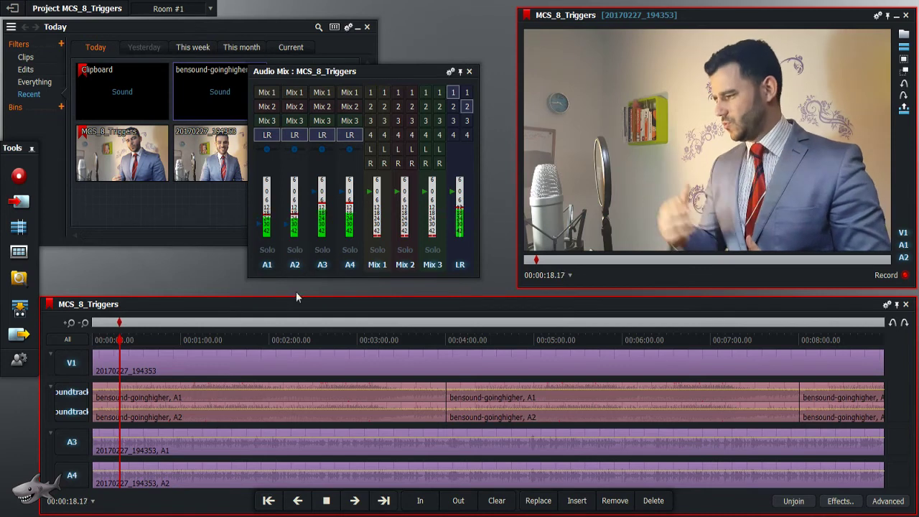
click(324, 504)
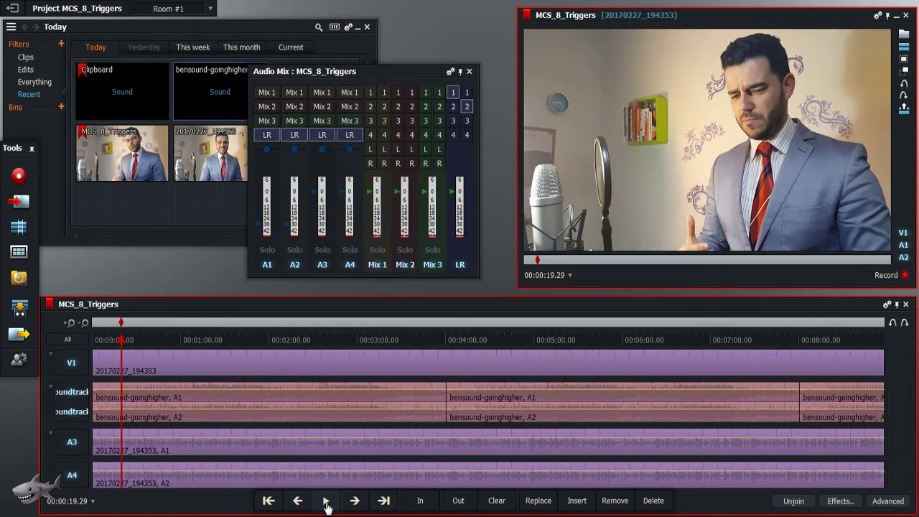
Play the edit from about 00:01:12 to check the balance between the music and the voice.
click(326, 506)
click(198, 343)
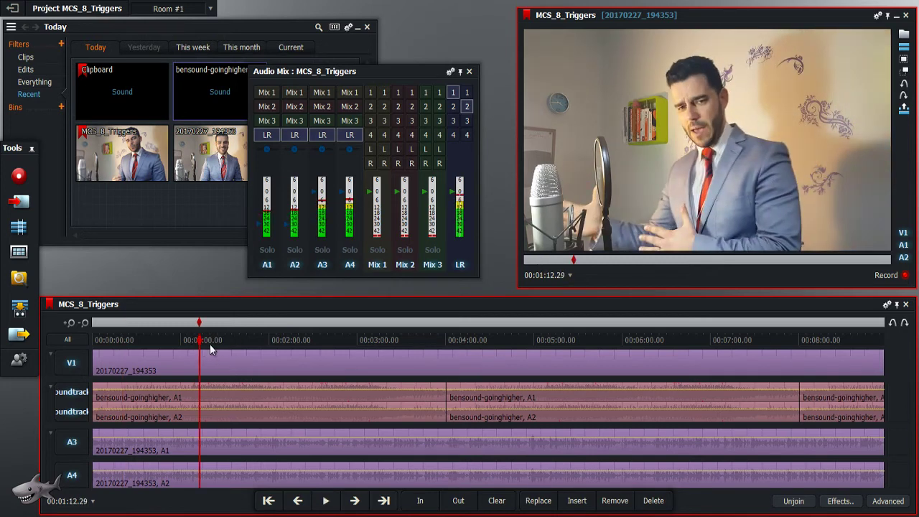
click(330, 504)
click(329, 506)
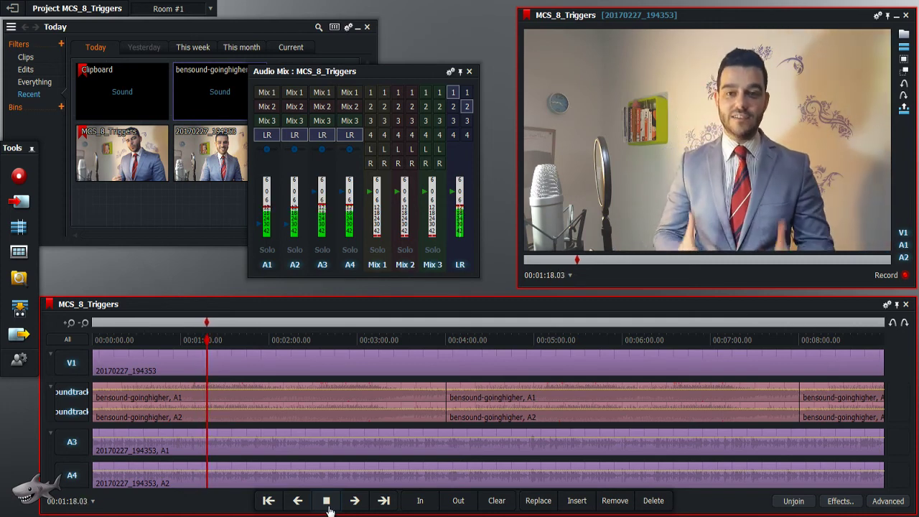
click(328, 502)
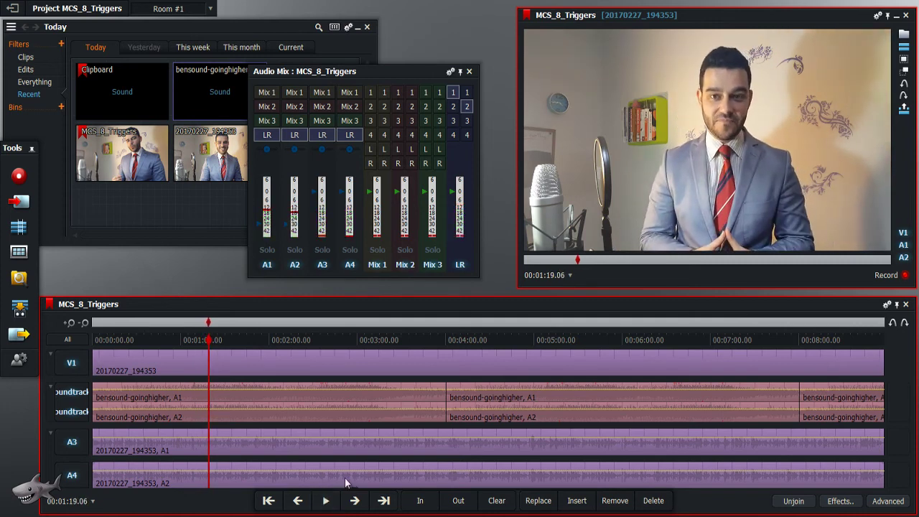
Play the edit from near its start and split all tracks at 00:00:07.25.
click(95, 346)
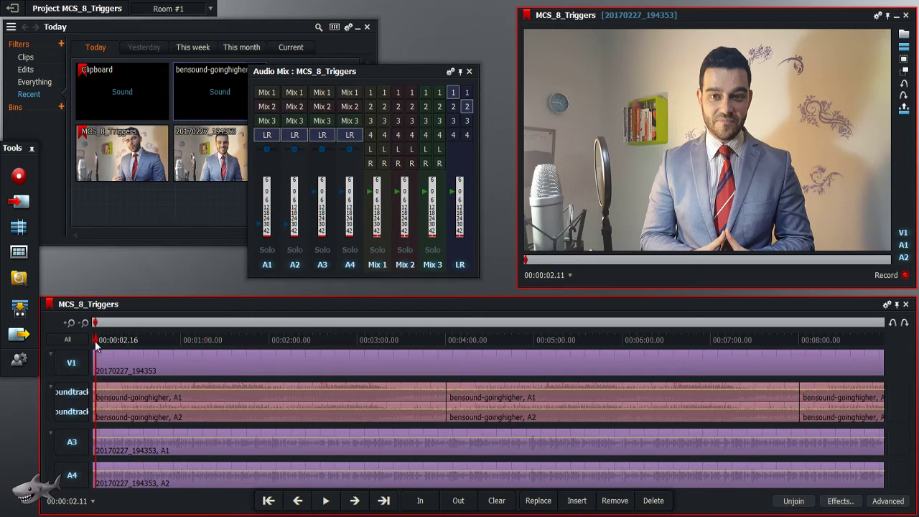
key(space)
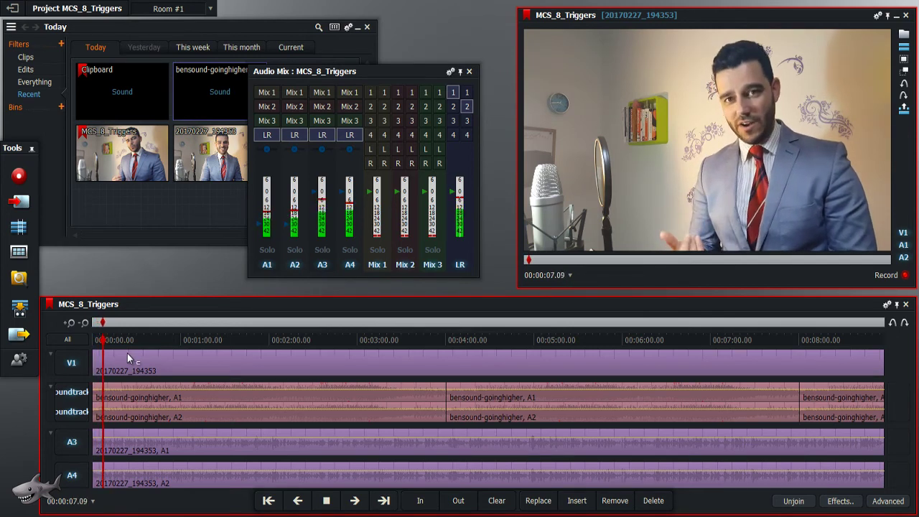
key(space)
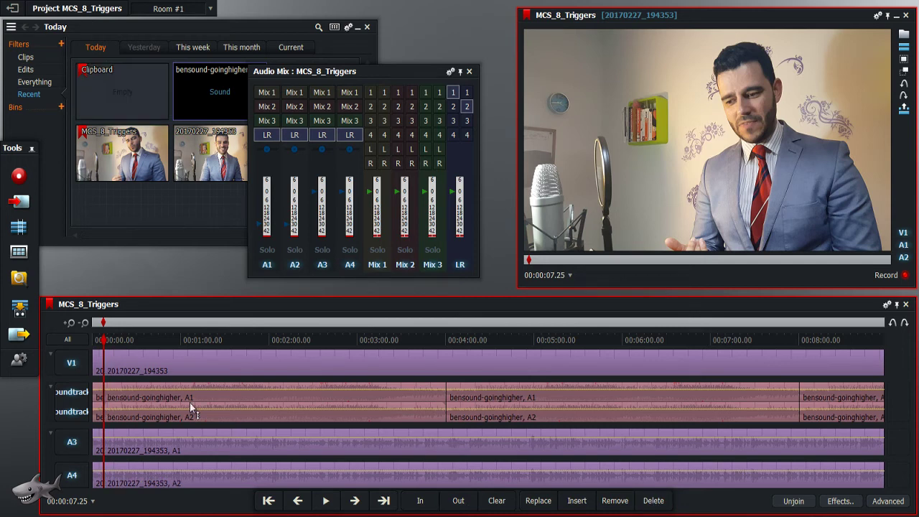
Preview the section after the first cut and split all tracks again at 00:00:12.03.
click(70, 323)
click(71, 324)
click(70, 324)
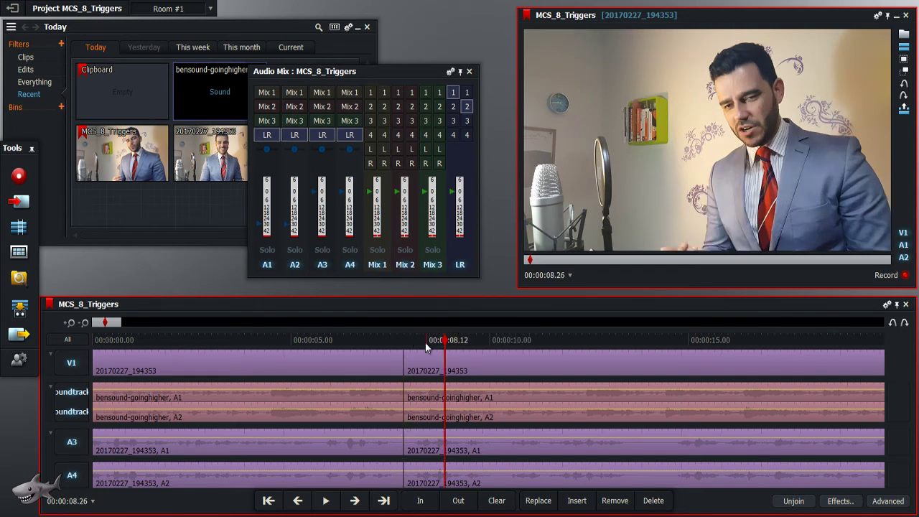
key(space)
key(space)
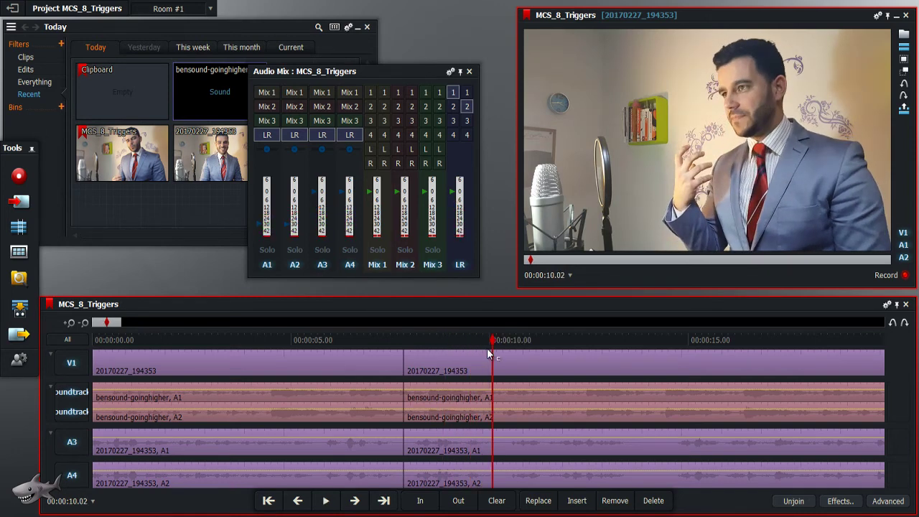
key(space)
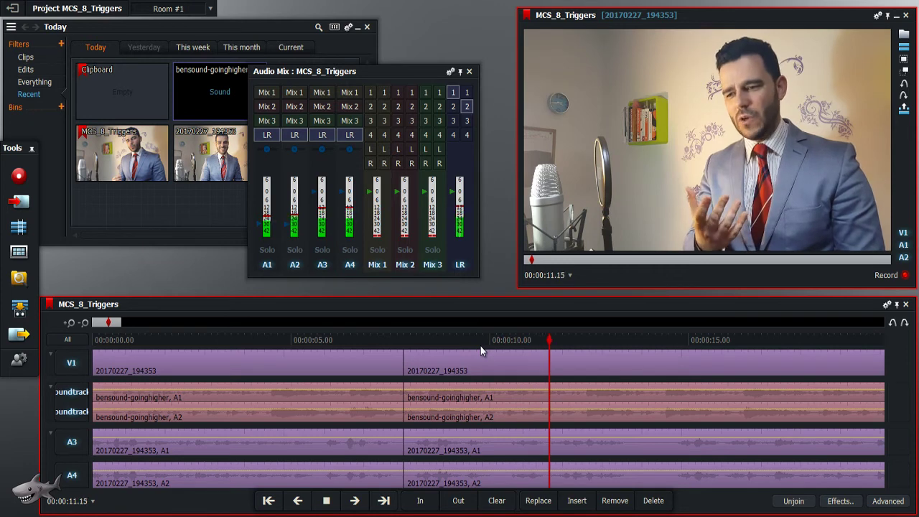
key(space)
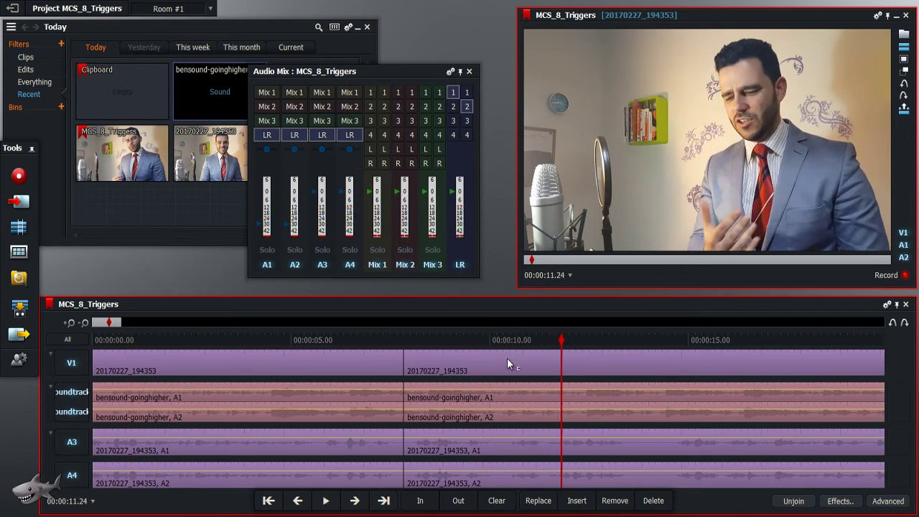
key(space)
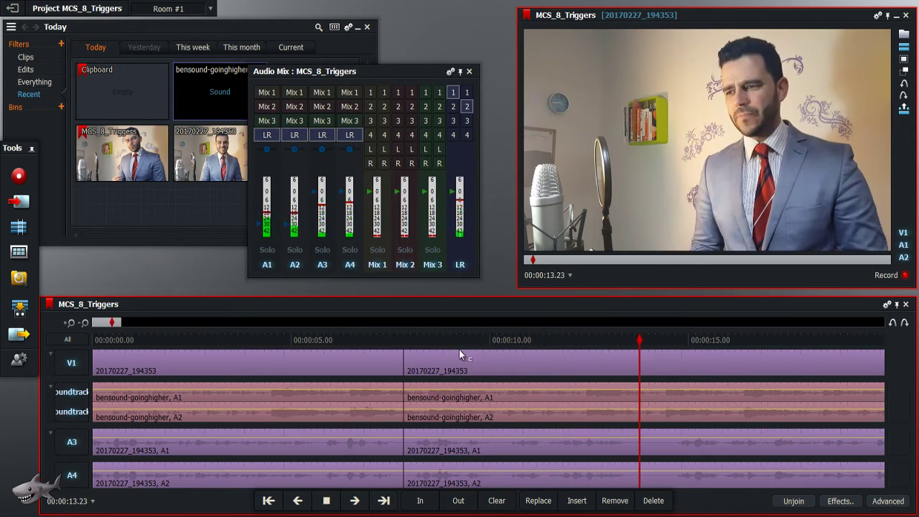
click(572, 340)
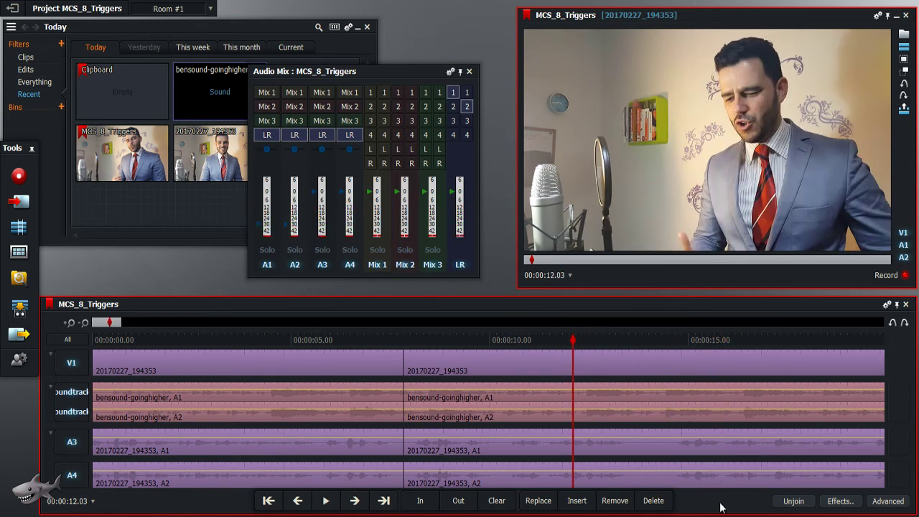
key(c)
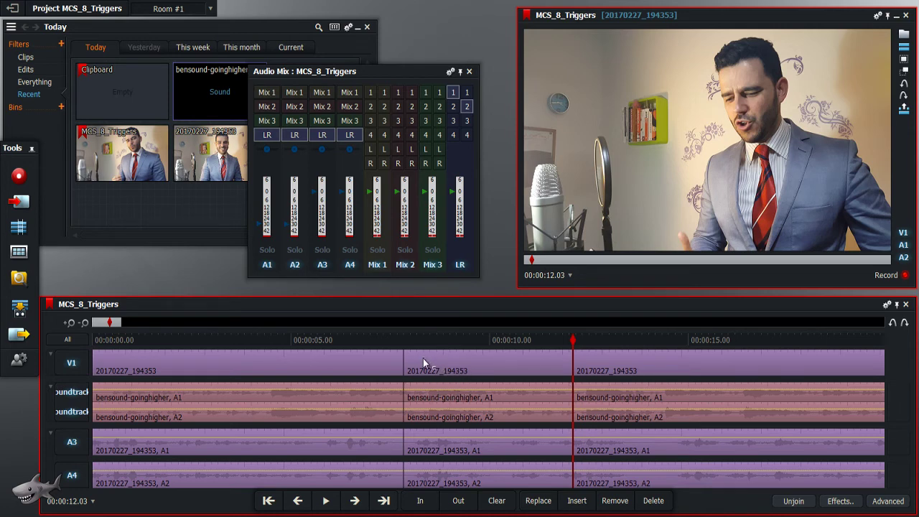
Add a Titles effect to the V1 segment between 00:00:07.25 and 00:00:12.03 and replace its default text with "Triggers".
right_click(423, 359)
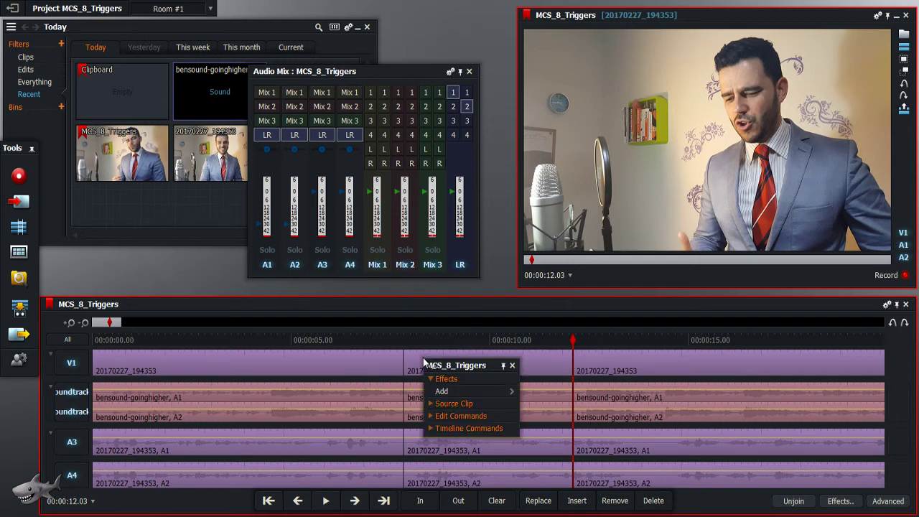
mouse_move(473, 395)
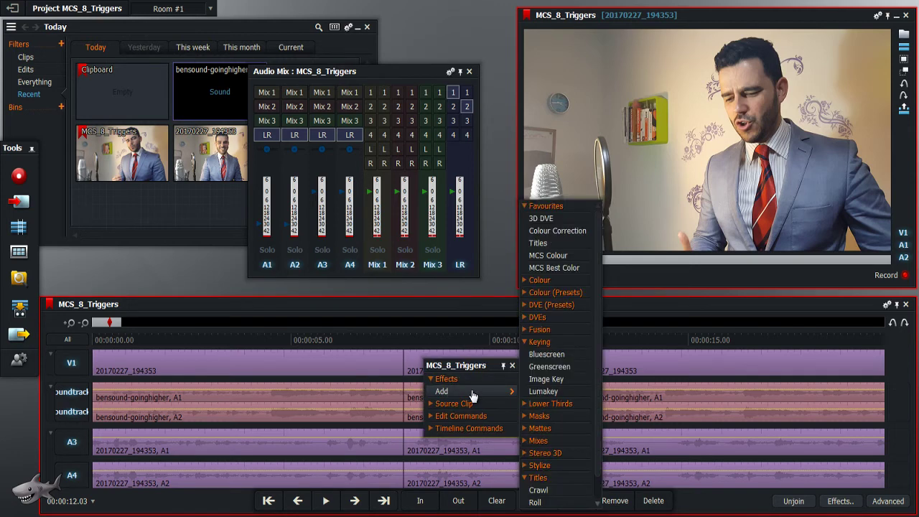
click(544, 244)
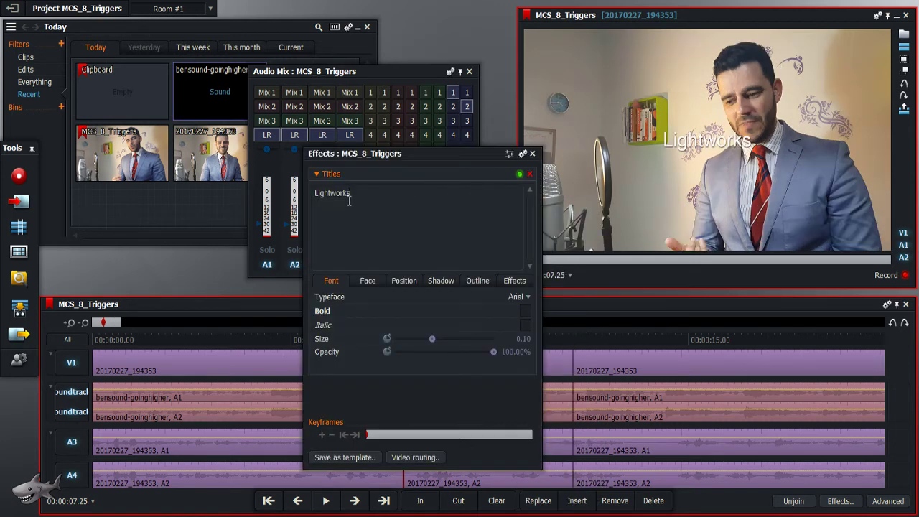
drag(350, 201, 316, 196)
text(TR)
key(BackSpace)
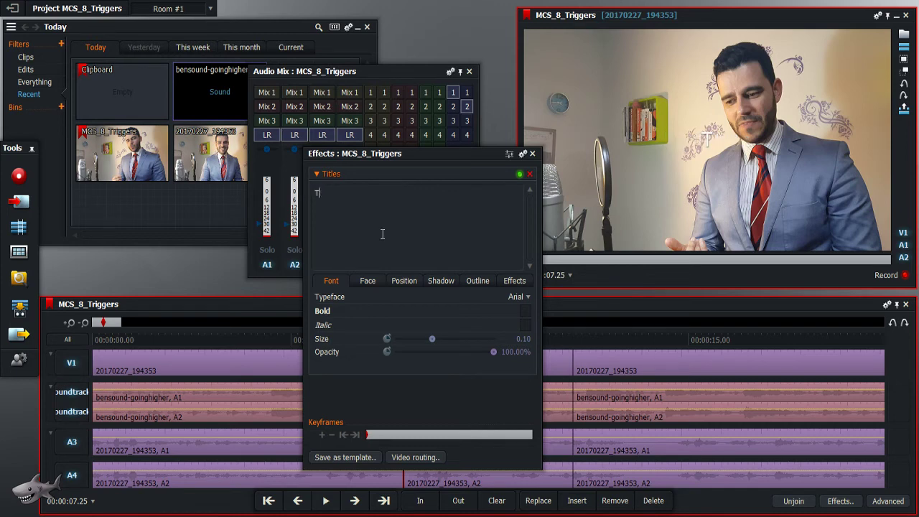
text(riggers)
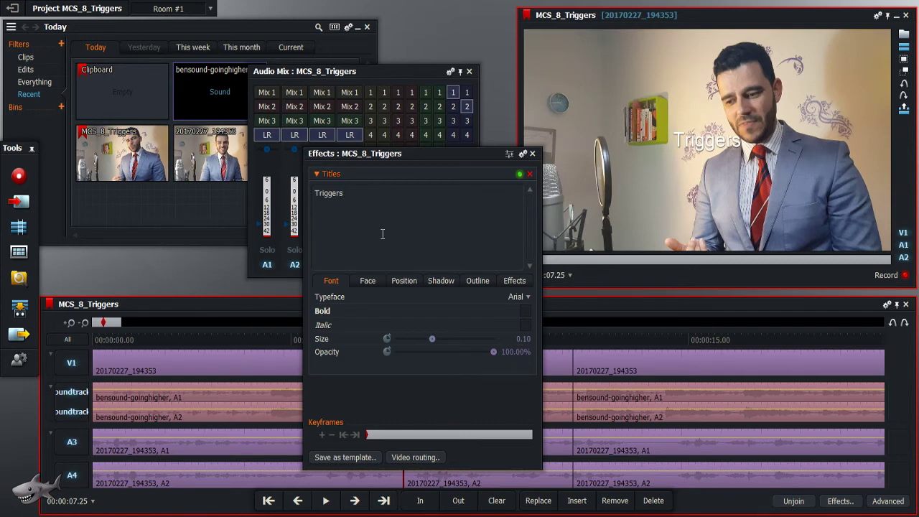
Extend the title text to read "Emotional Triggers".
text( of)
key(BackSpace)
key(BackSpace)
key(BackSpace)
key(BackSpace)
key(Home)
text(Em)
text(oticanl)
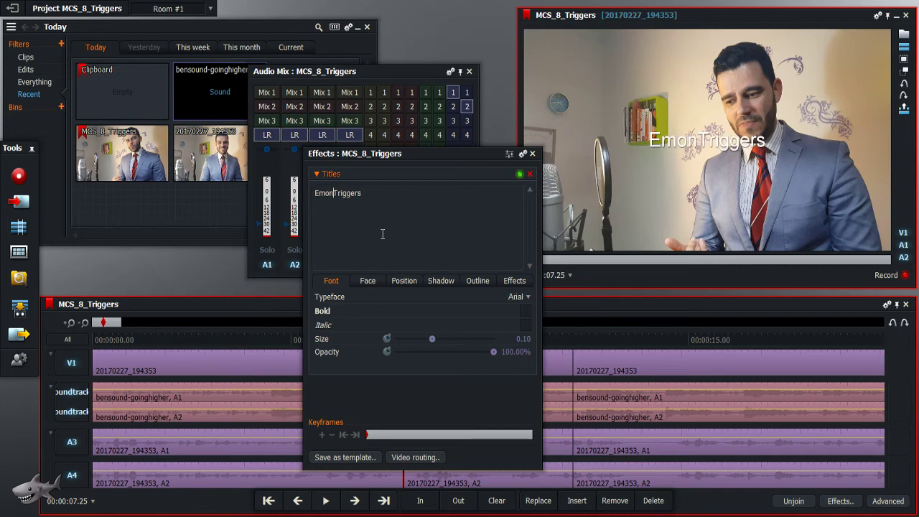
key(BackSpace)
key(BackSpace)
key(BackSpace)
key(BackSpace)
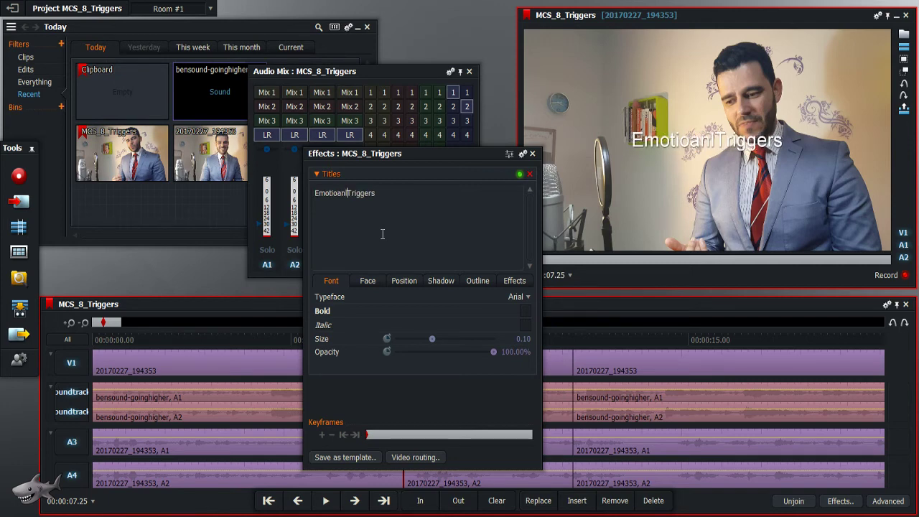
text(nal)
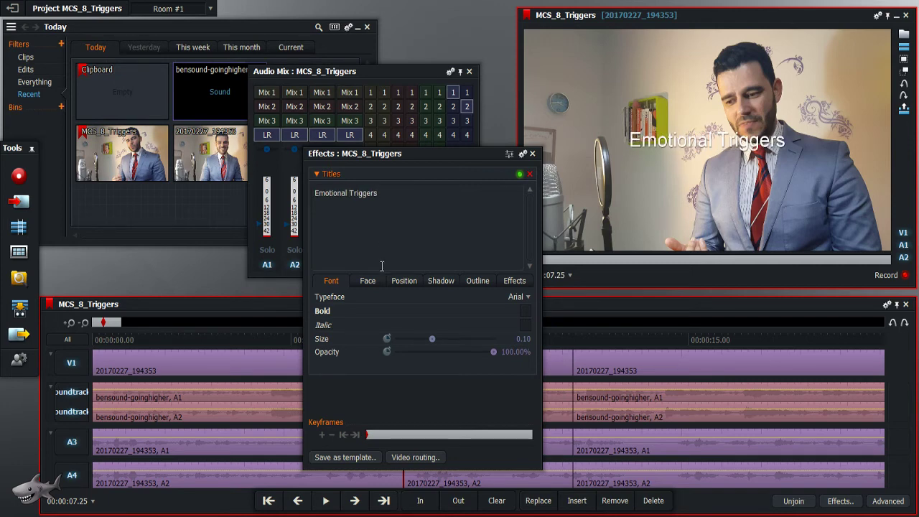
Format the Emotional Triggers title in Impact at size 0.25 with about 85% opacity, and play the titled section.
click(518, 296)
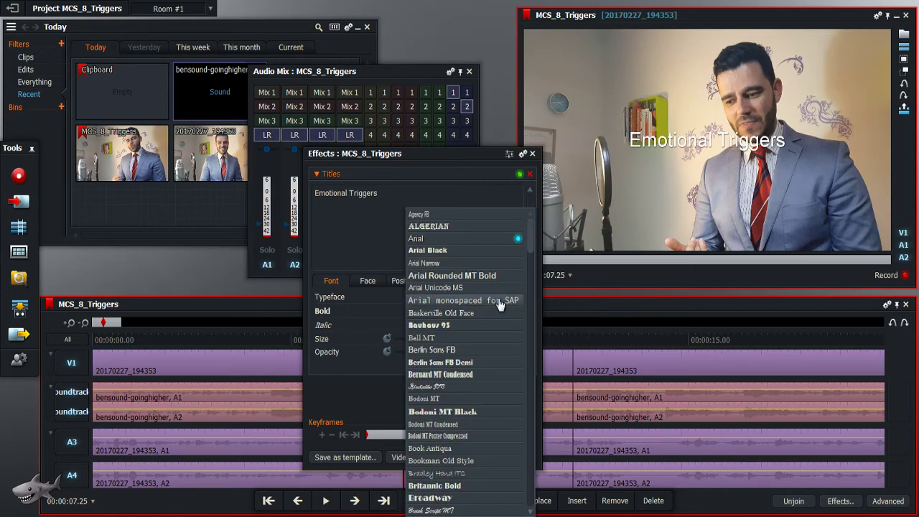
scroll(458, 333, down, 20)
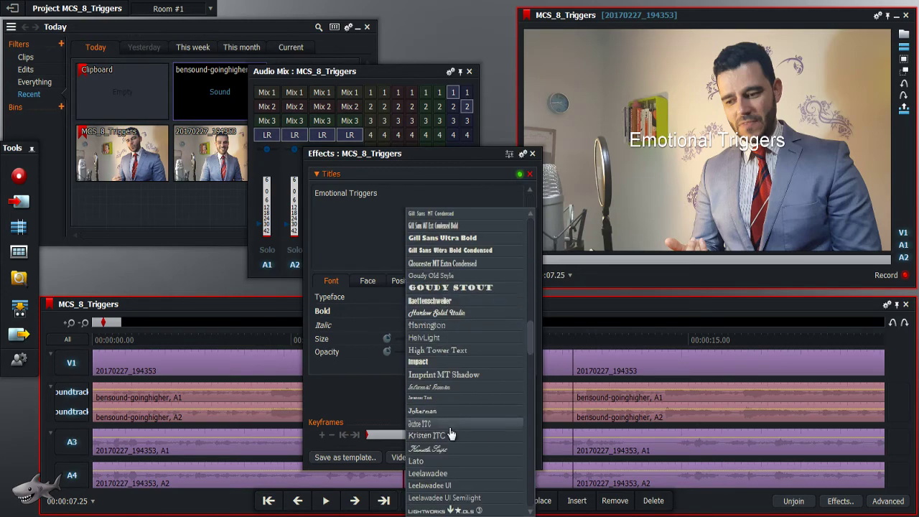
click(424, 361)
drag(431, 339, 486, 355)
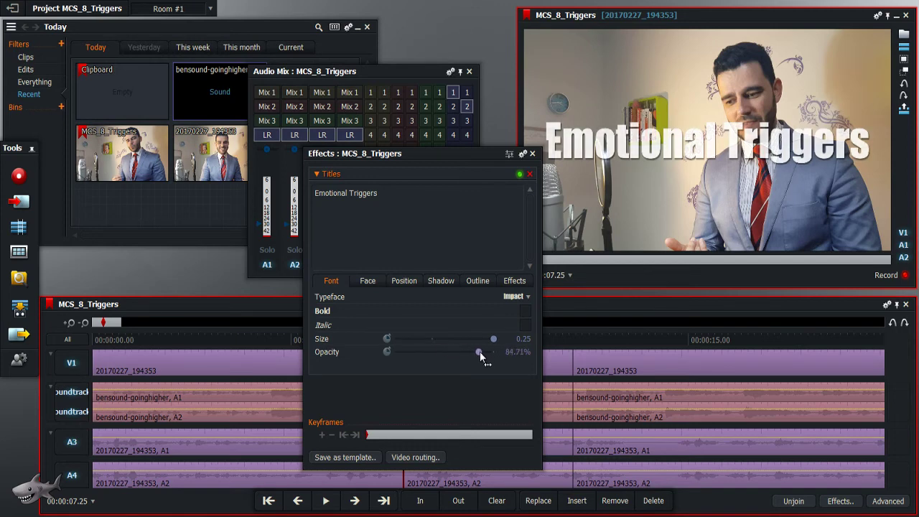
click(531, 154)
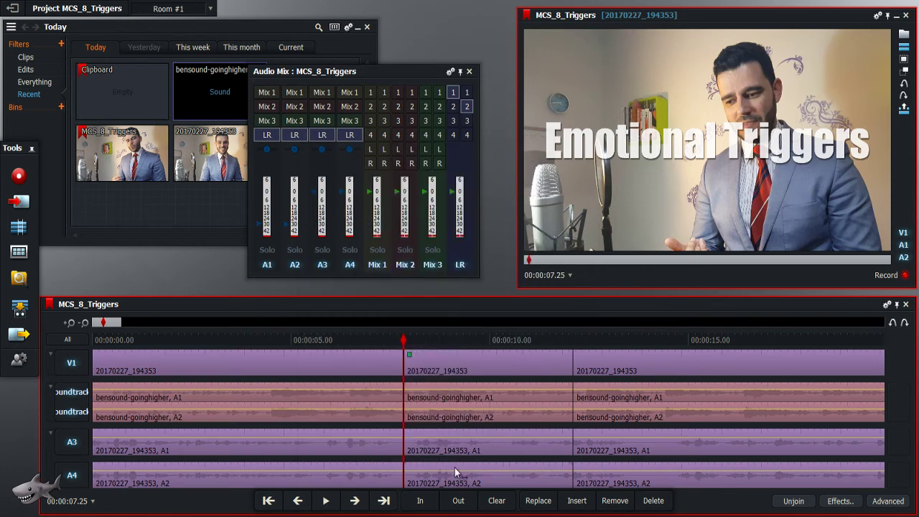
key(space)
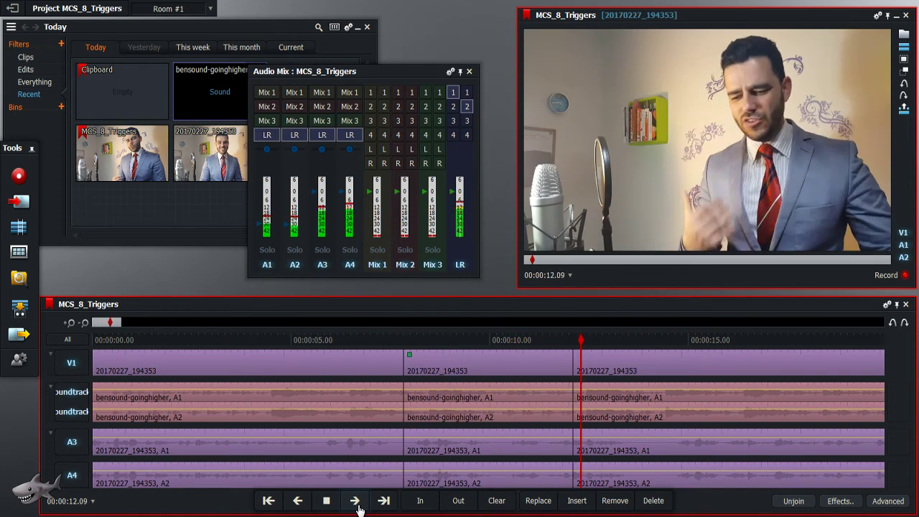
click(343, 500)
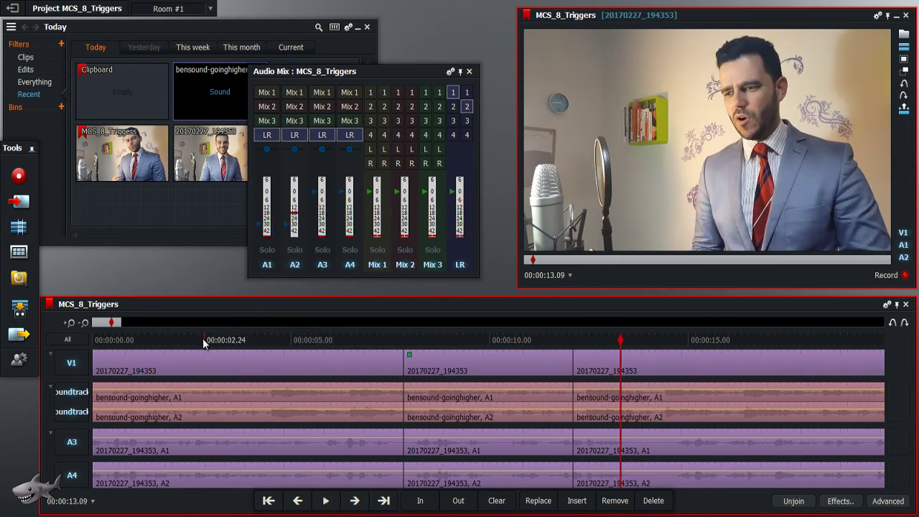
Play the edit from about 00:00:02.07 and split all tracks at 00:00:01.28.
click(181, 340)
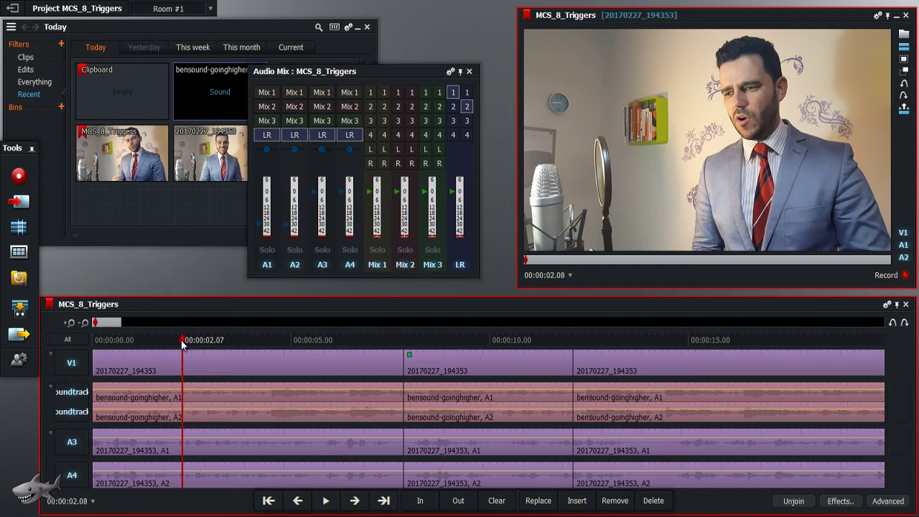
key(space)
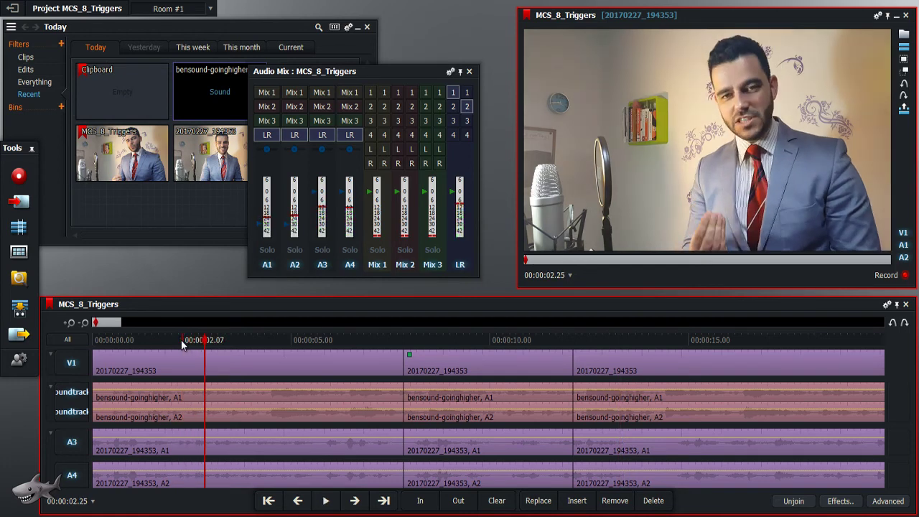
key(space)
click(171, 340)
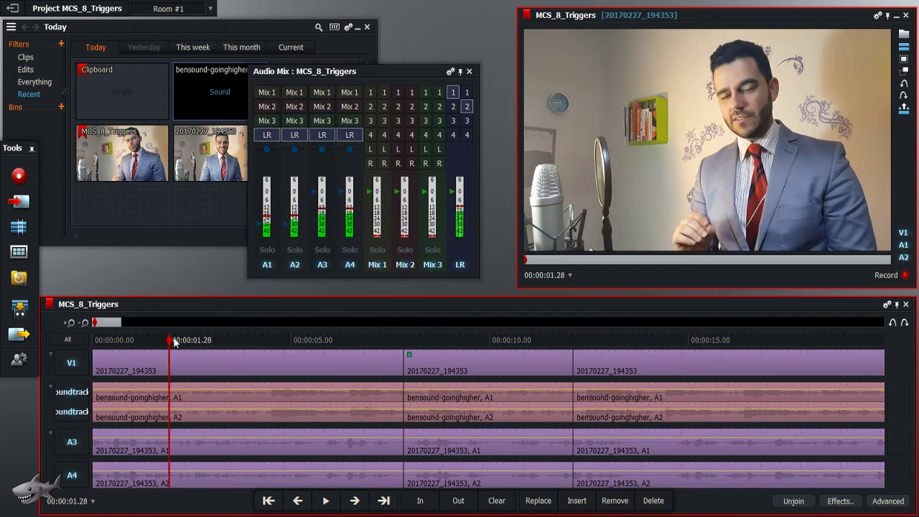
key(c)
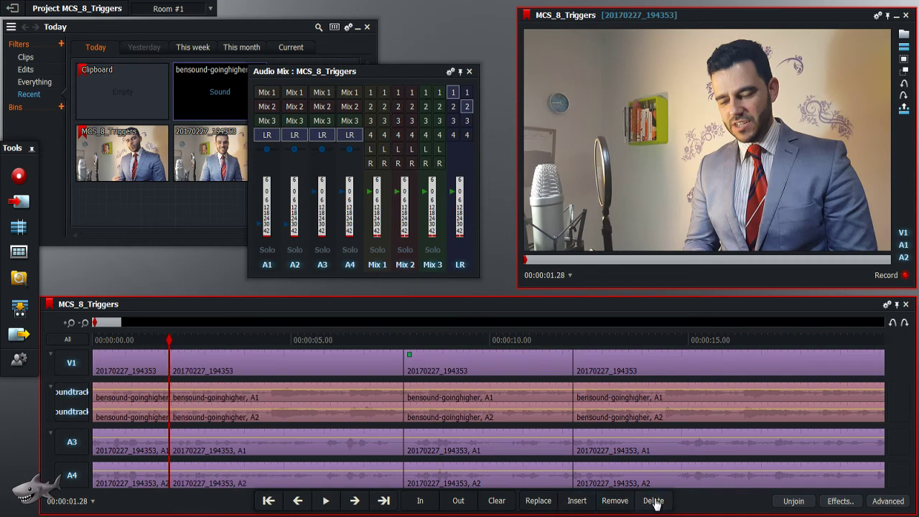
Add a Titles effect to the V1 segment between 00:00:01.28 and 00:00:07.25 and enter the presenter's website address as its text.
key(space)
right_click(269, 363)
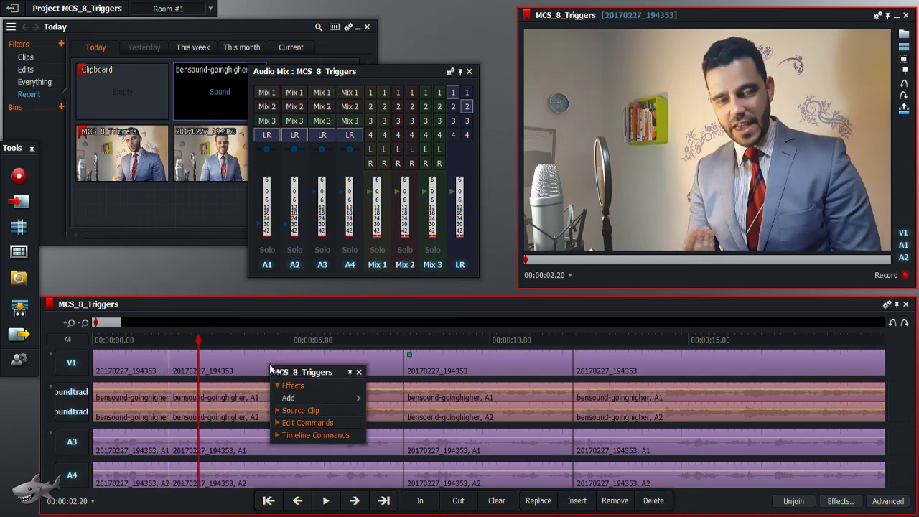
mouse_move(300, 399)
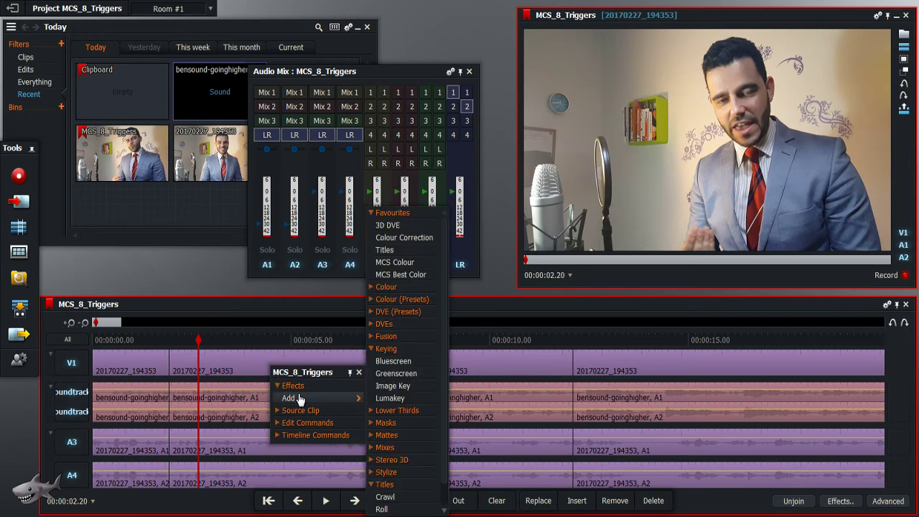
click(391, 251)
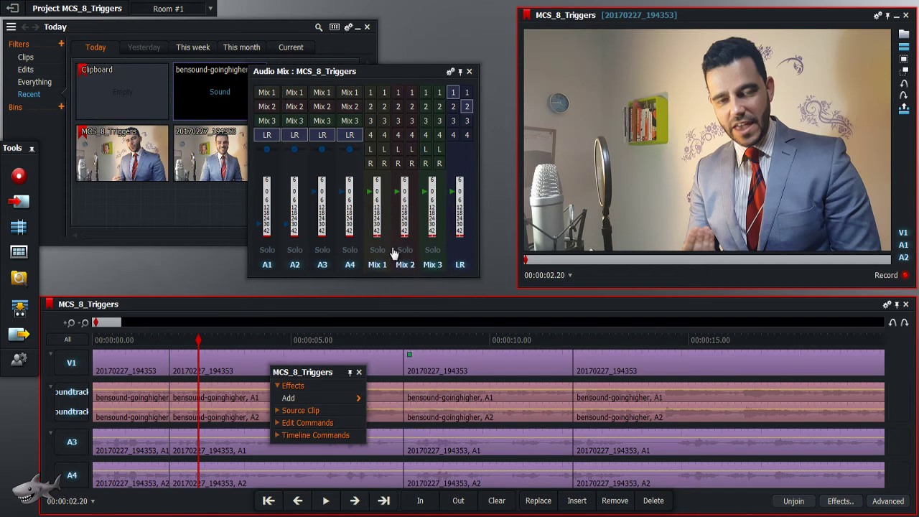
drag(342, 183, 293, 185)
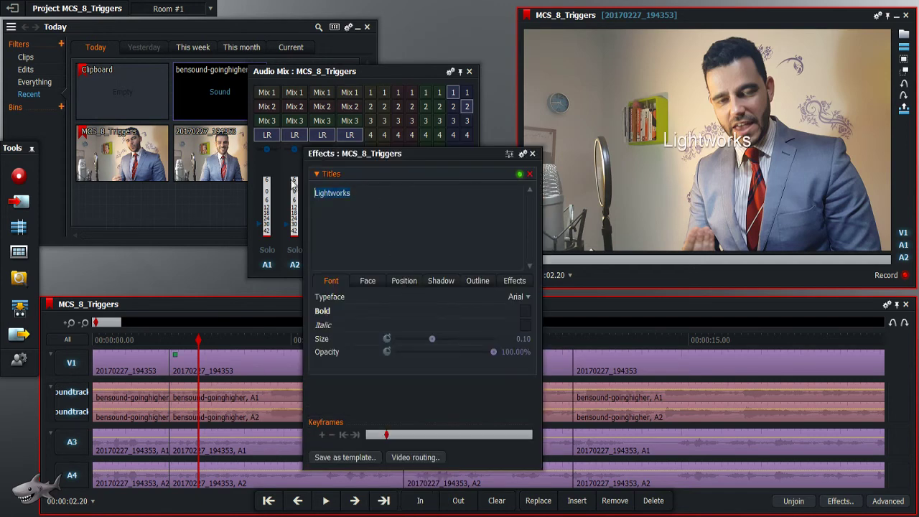
text(iAmBr)
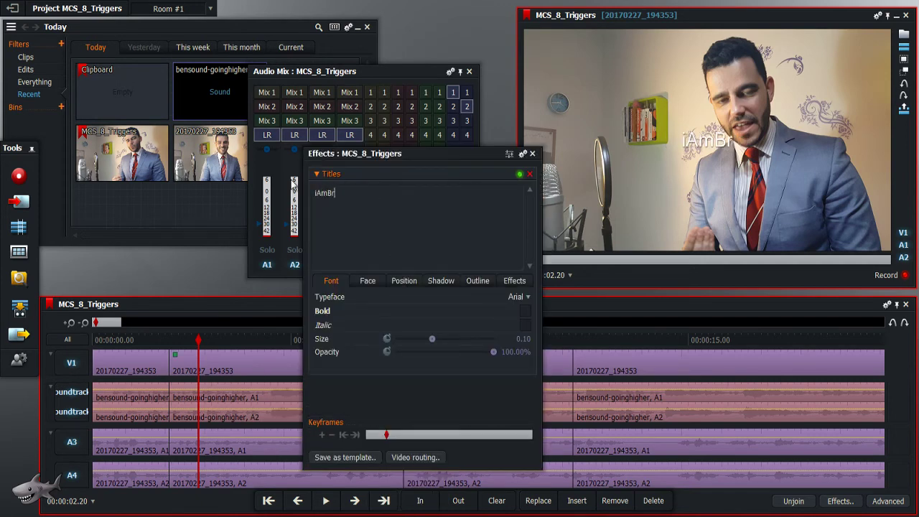
text(unoCoelho.com)
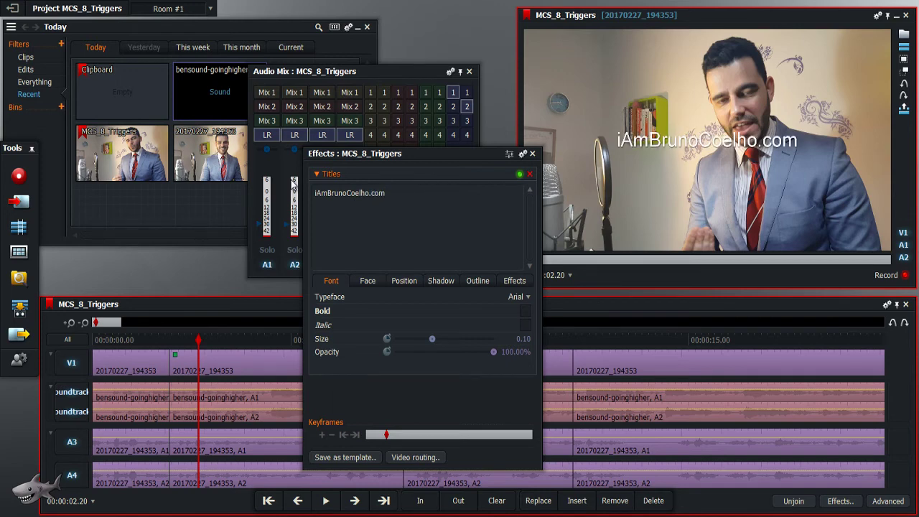
Make the website title bold and set its Y position to 85%.
click(525, 310)
click(404, 281)
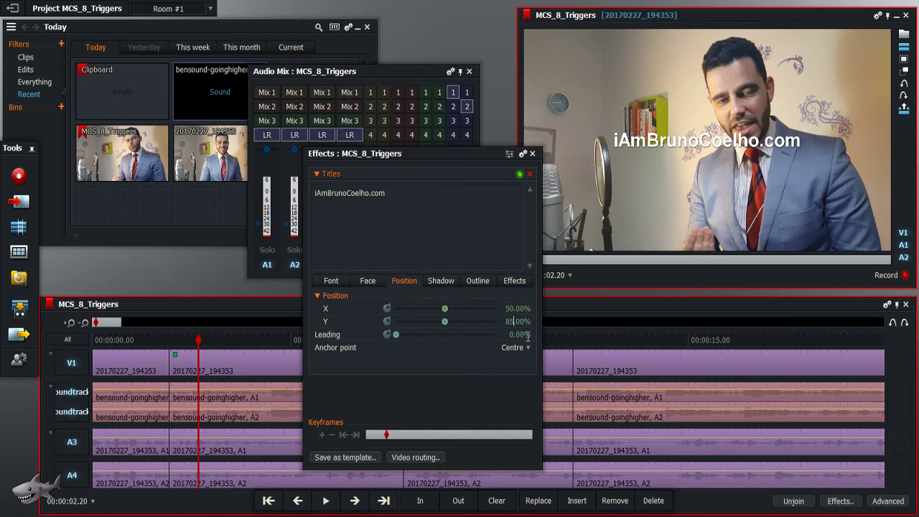
key(Return)
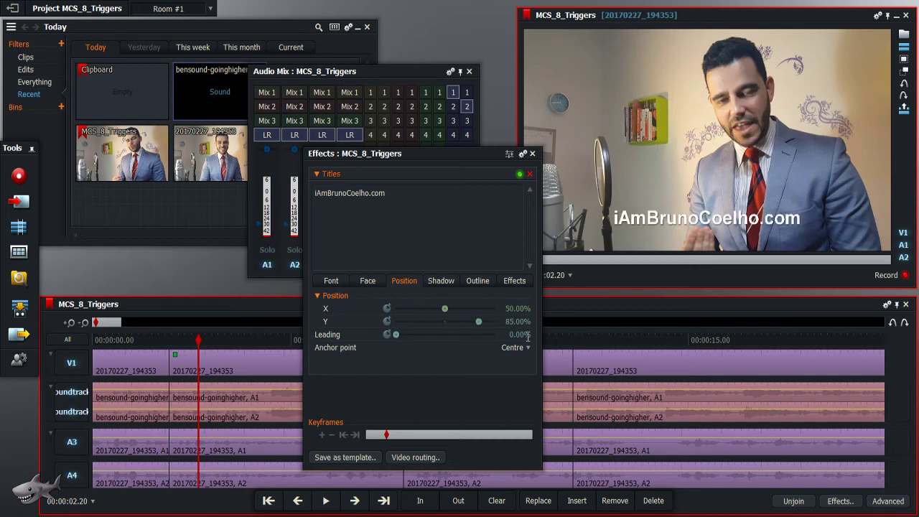
click(531, 154)
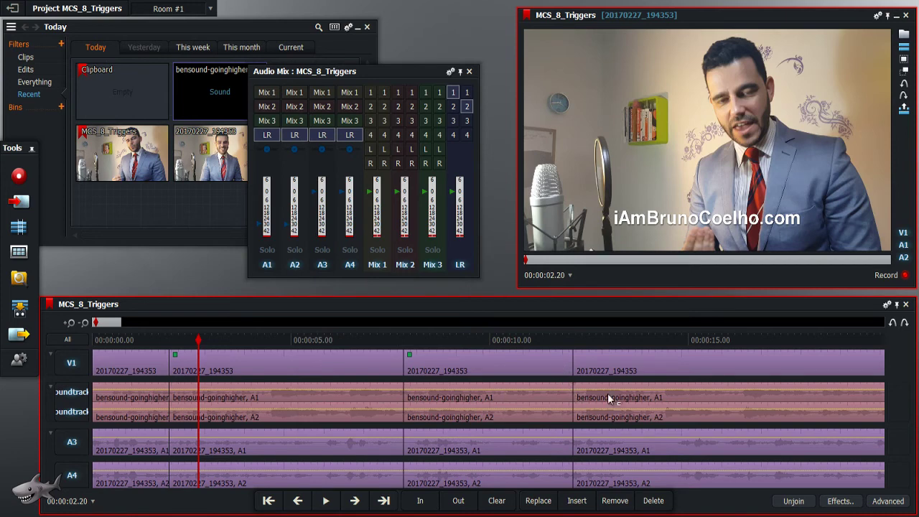
Add an Image Key effect to the V1 segment after 00:00:12.03 and load the v1 medium signature PNG as its image.
click(84, 324)
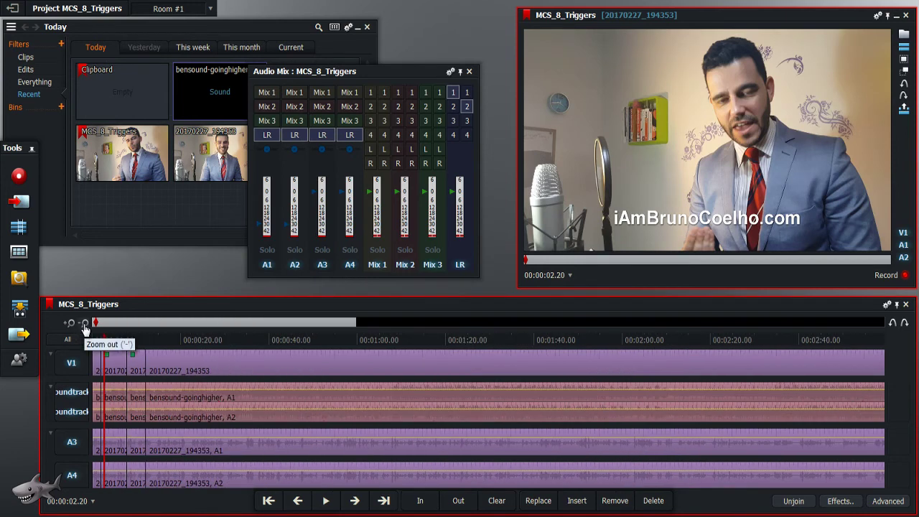
right_click(170, 360)
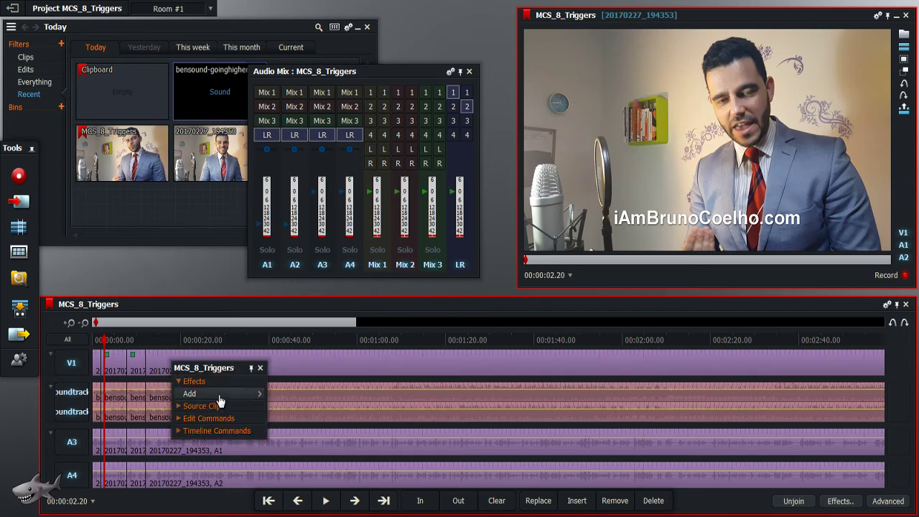
click(293, 390)
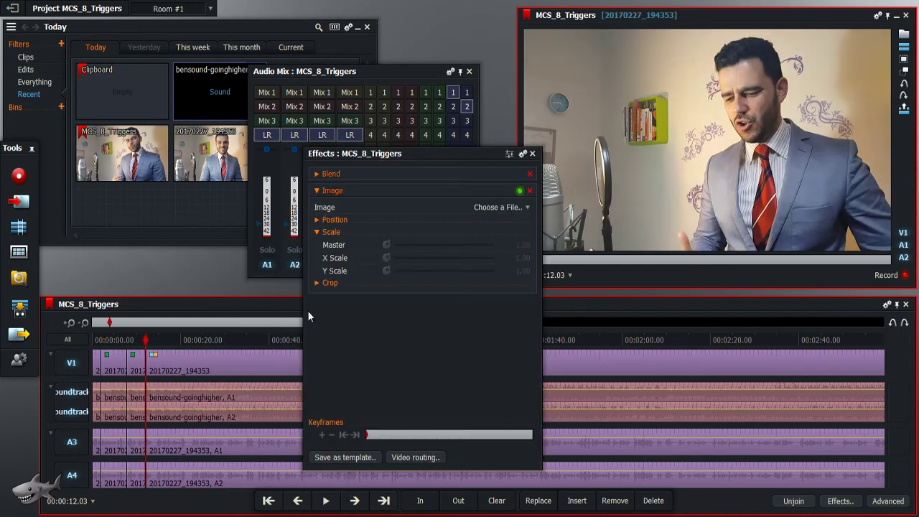
click(501, 207)
double_click(362, 163)
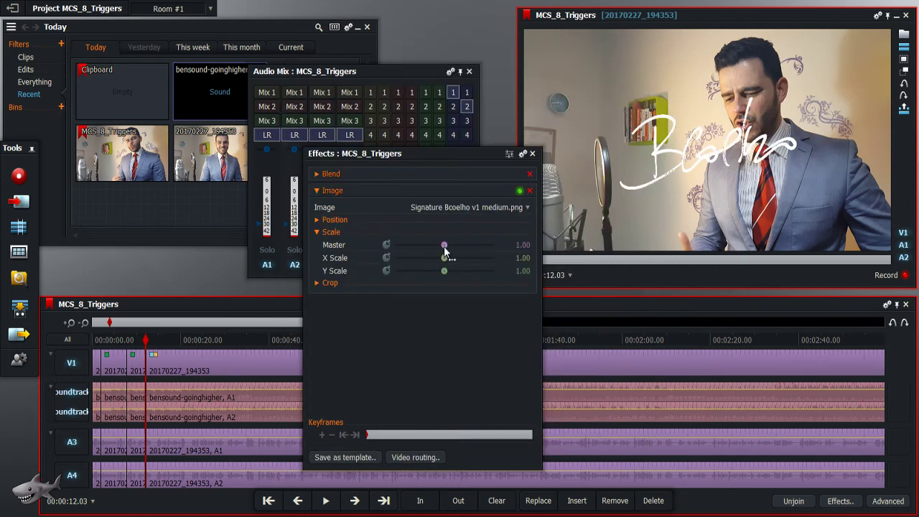
Set the signature image's position to X 0.10 and Y 0.90 and its master scale to 0.35.
click(317, 219)
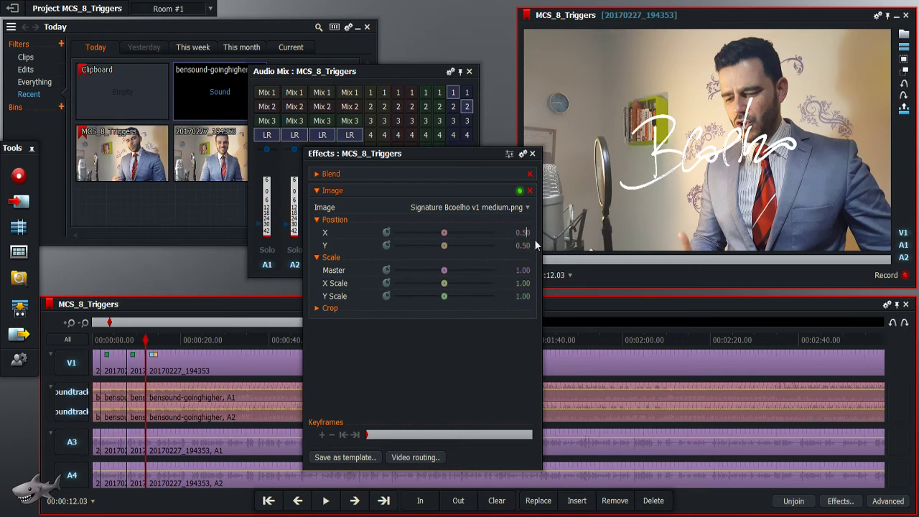
key(Tab)
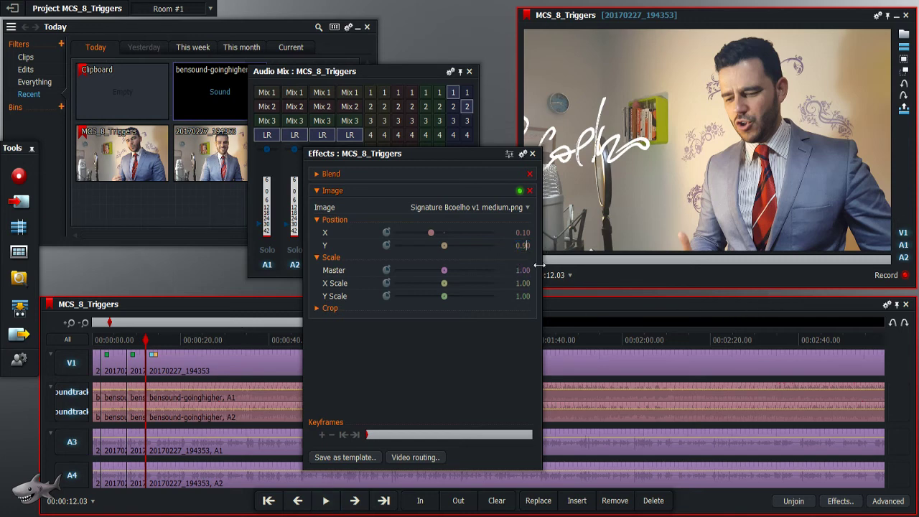
click(529, 270)
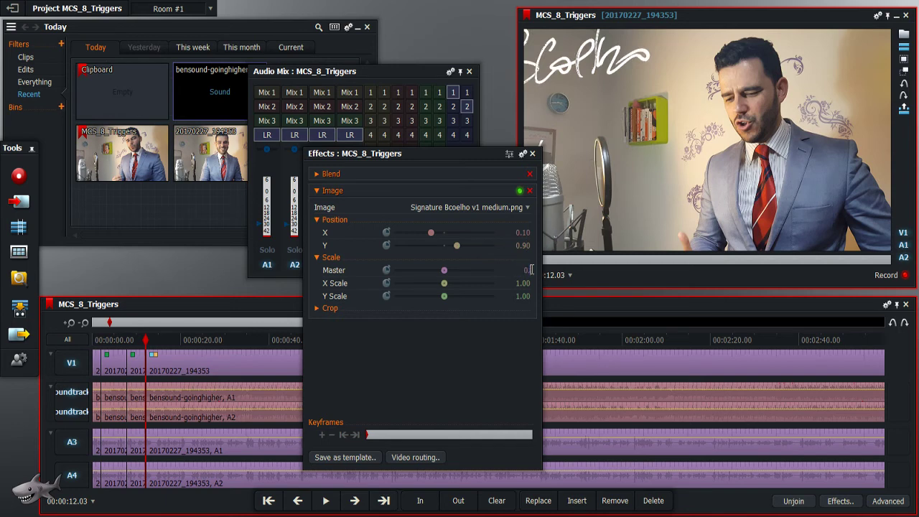
text(0.35)
key(Return)
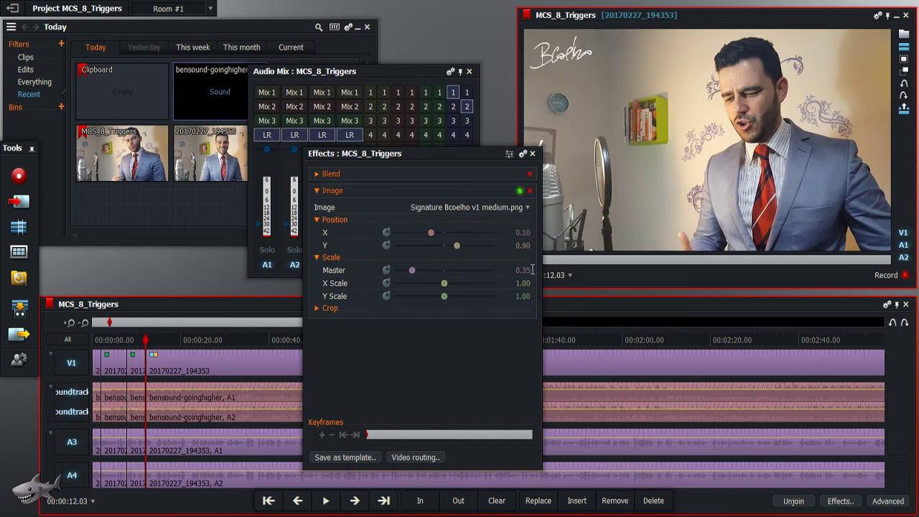
Add the MCS Best Color effect to the V1 segment after 00:00:12.03 that carries the signature image.
click(532, 153)
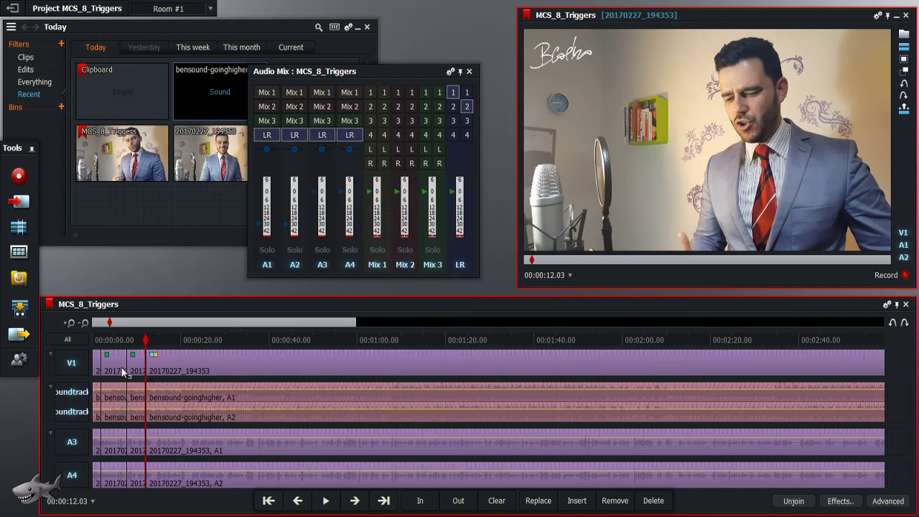
right_click(218, 368)
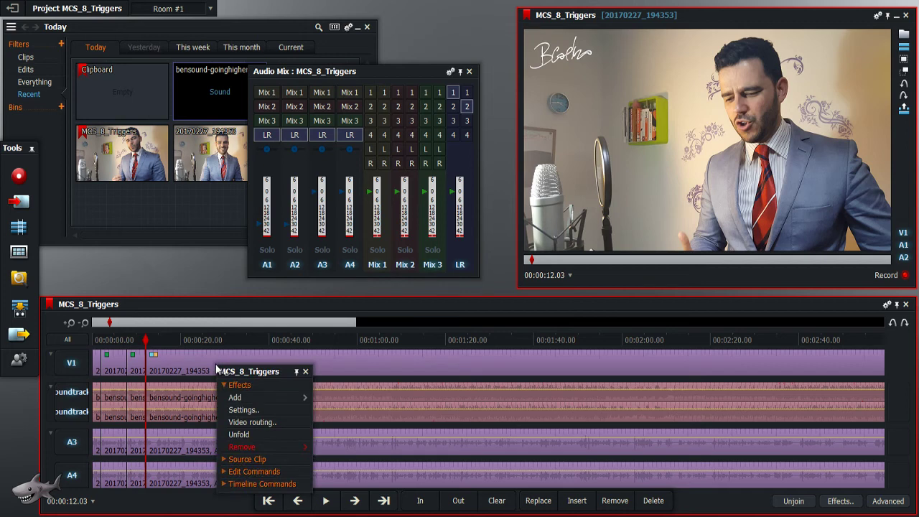
mouse_move(266, 400)
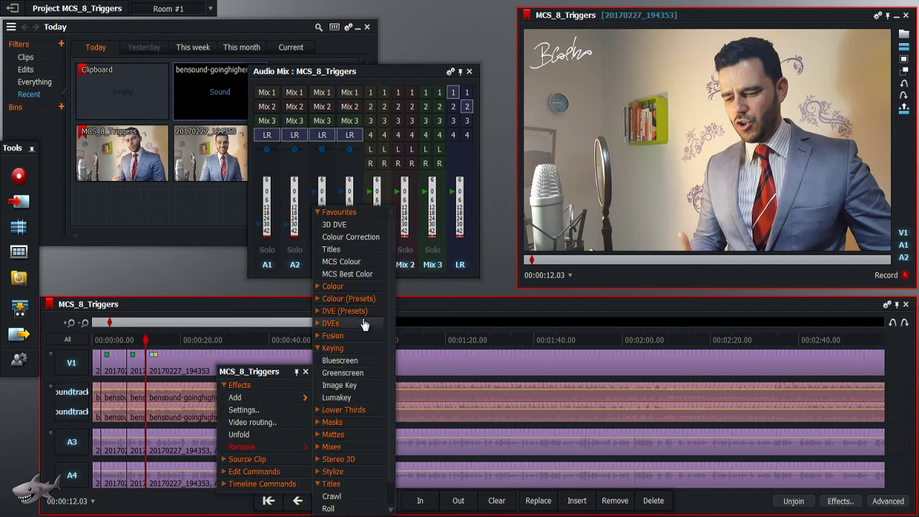
click(367, 275)
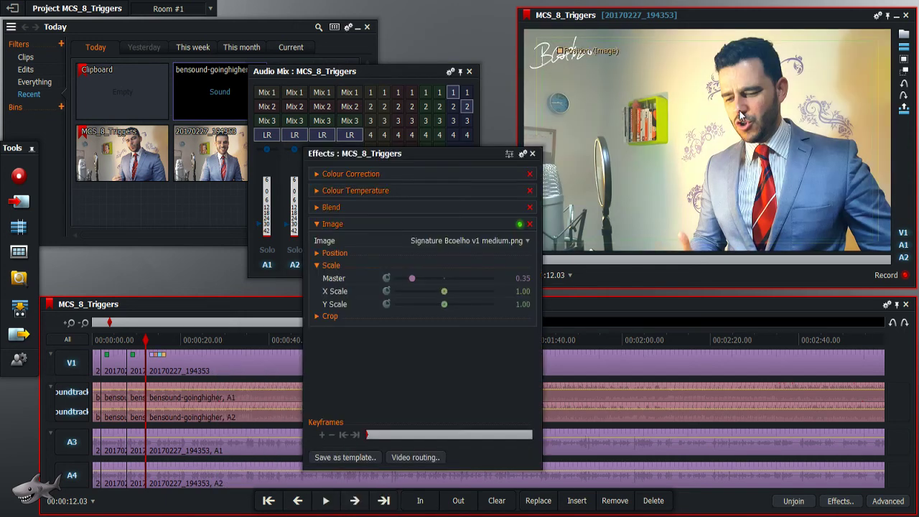
click(531, 153)
Add the MCS Best Color effect to the V1 segment with the Emotional Triggers title, between 00:00:07.25 and 00:00:12.03.
right_click(133, 371)
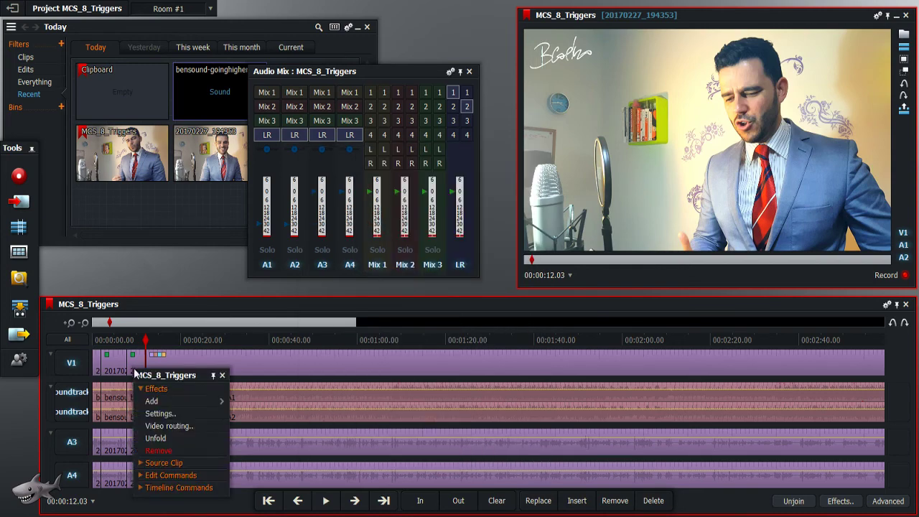
mouse_move(180, 400)
click(247, 240)
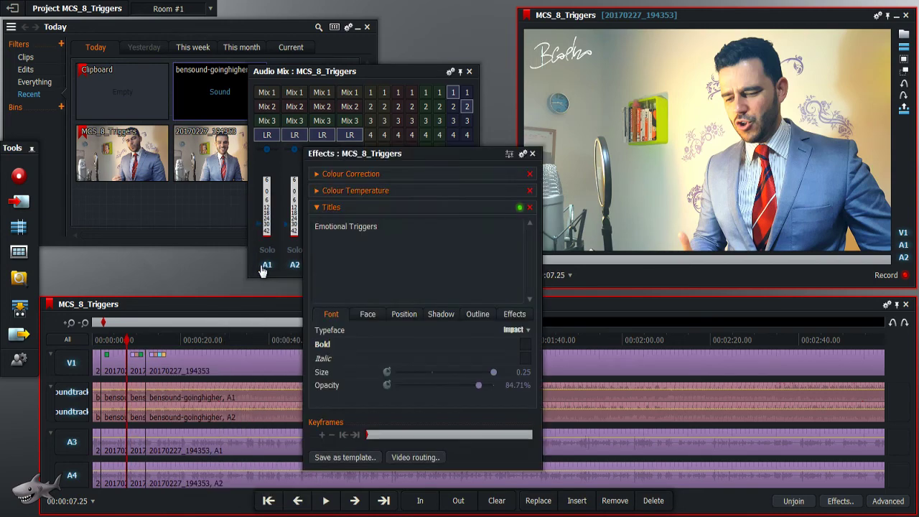
click(532, 153)
Add the MCS Best Color effect to the V1 segment with the website title, between 00:00:01.28 and 00:00:07.25.
right_click(111, 366)
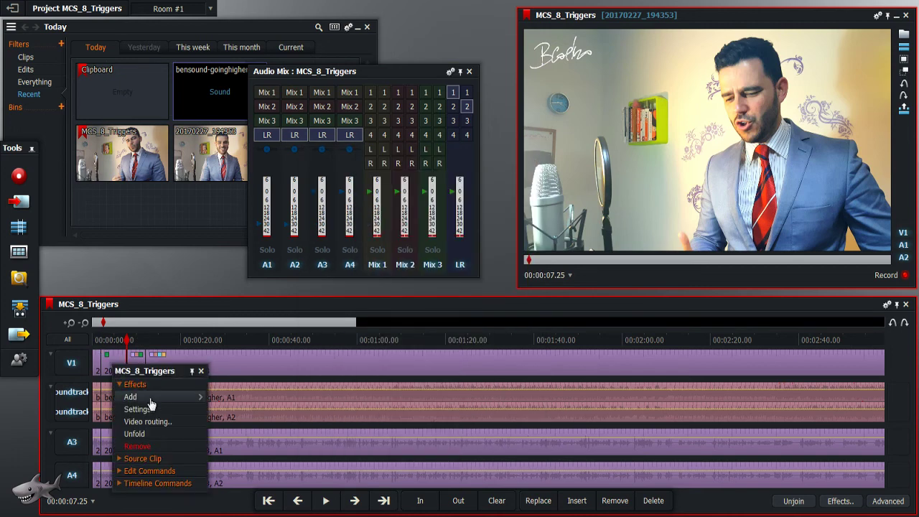
mouse_move(188, 401)
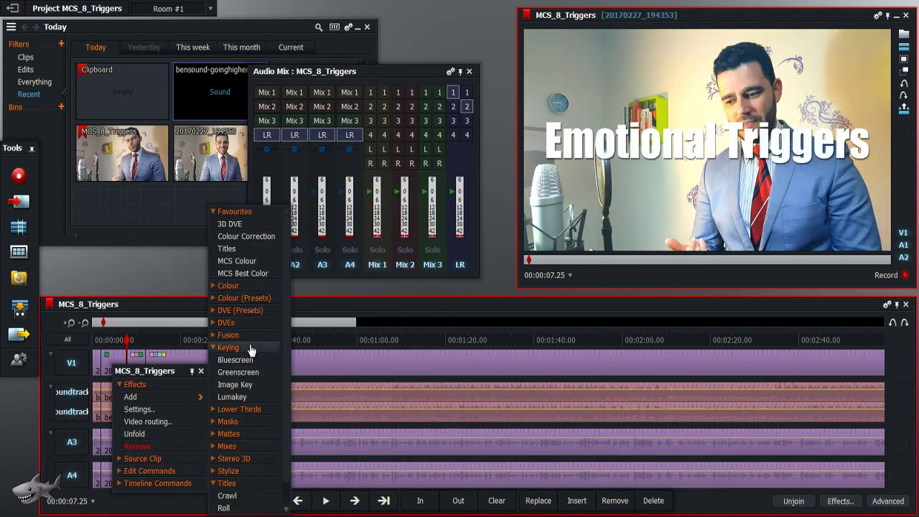
click(253, 278)
Add the MCS Best Color effect to the opening V1 segment before 00:00:01.28.
click(96, 365)
right_click(94, 365)
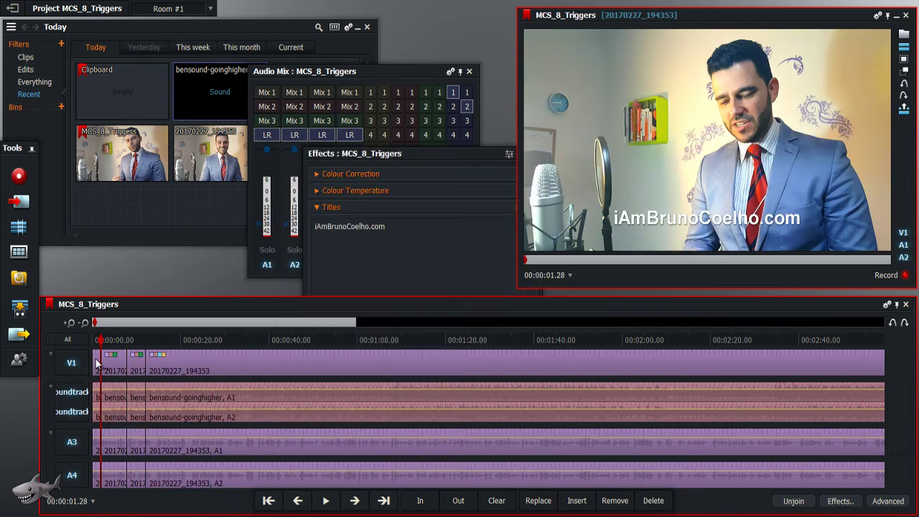
mouse_move(141, 400)
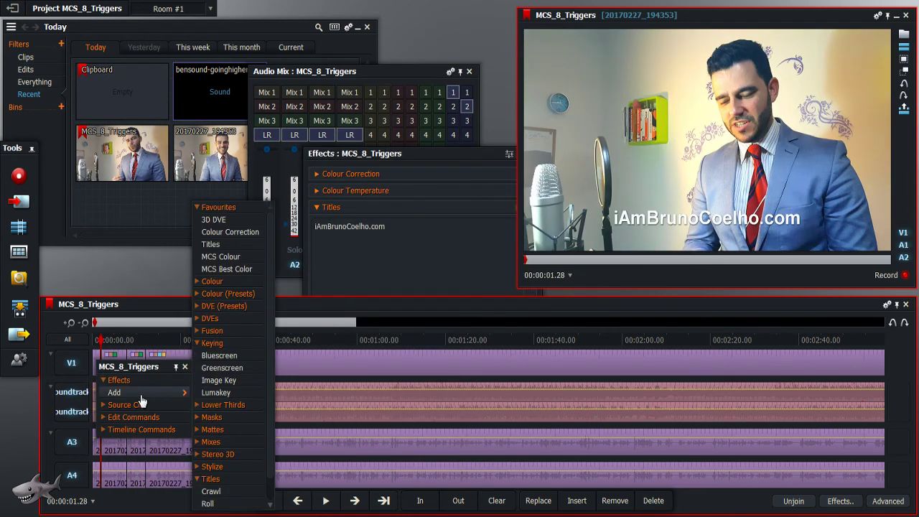
click(238, 271)
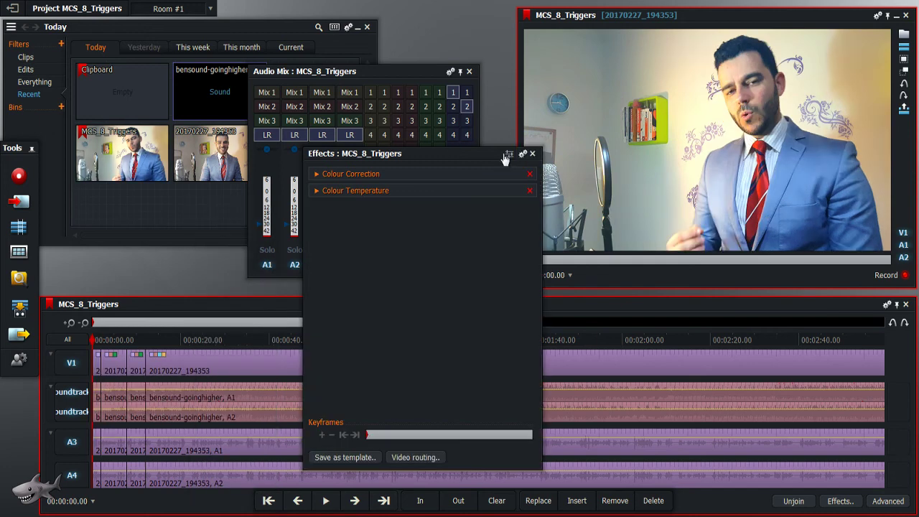
Close the effects settings and the audio mixer, and enlarge the MCS_8_Triggers viewer.
click(531, 155)
click(469, 72)
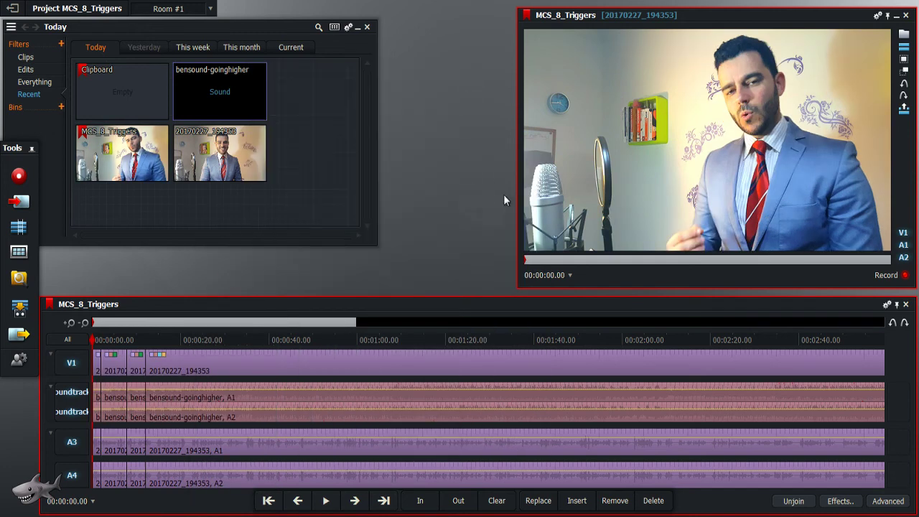
drag(518, 288, 437, 297)
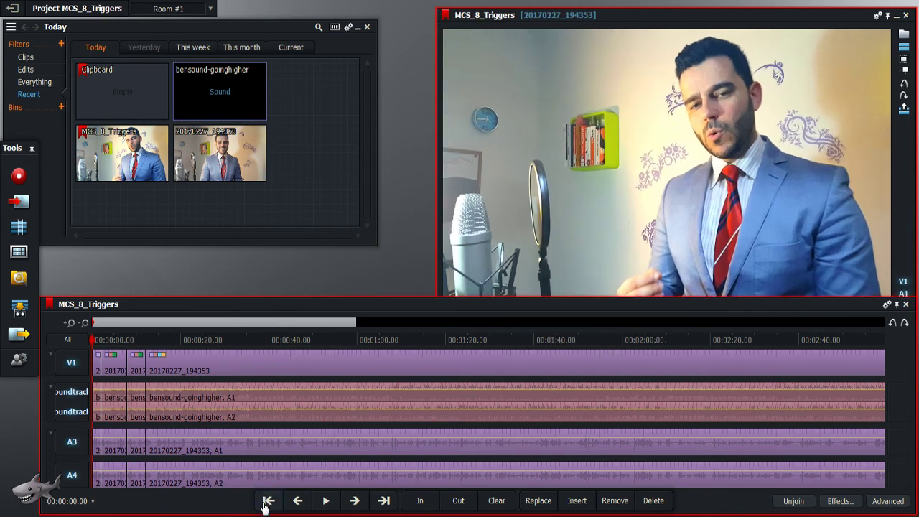
Play the edit from the start to review the titles, signature and colour, with the audio mixer open beside the viewer to check levels.
click(326, 502)
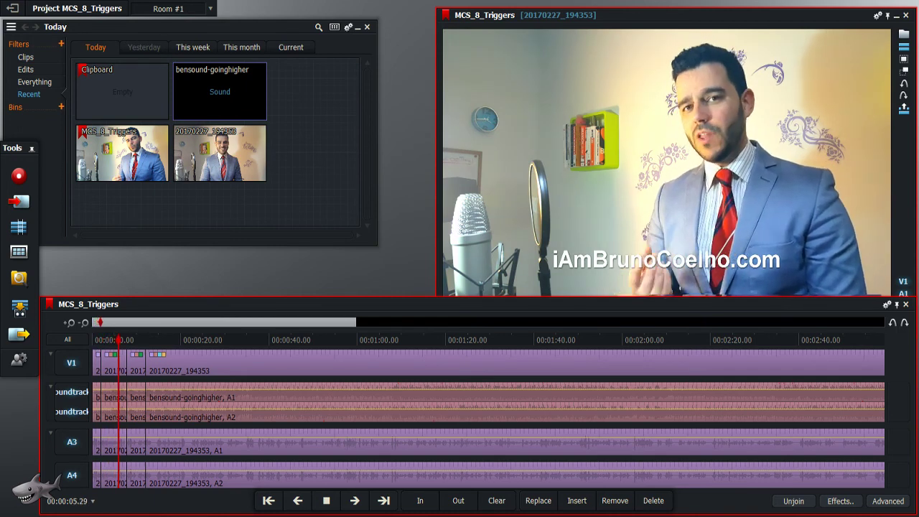
click(886, 306)
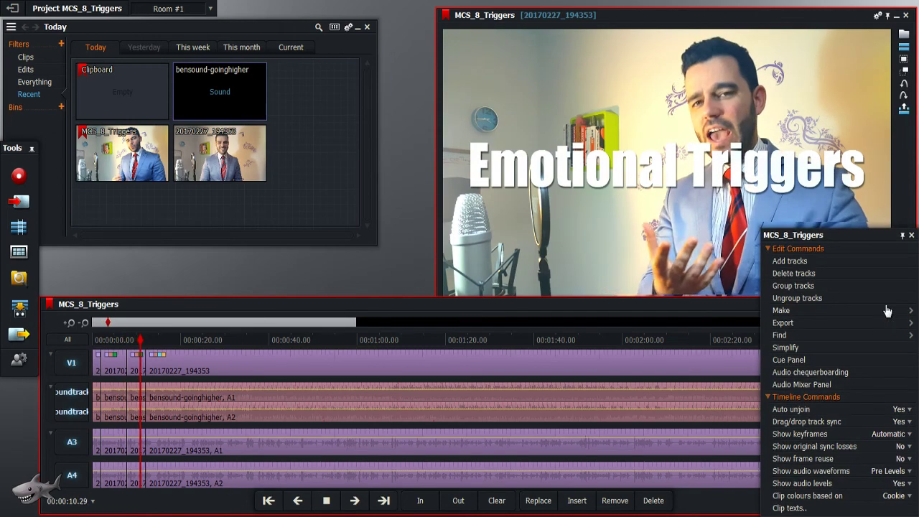
click(842, 384)
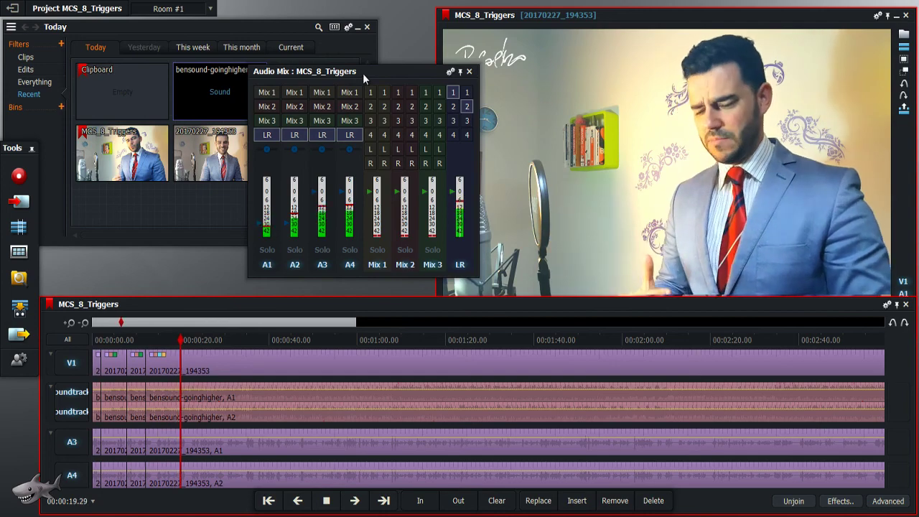
drag(362, 73, 270, 71)
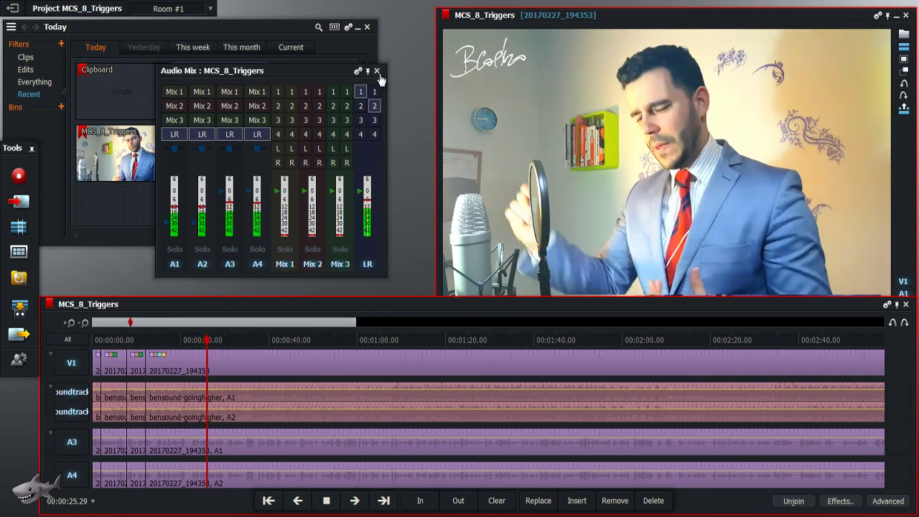
click(326, 501)
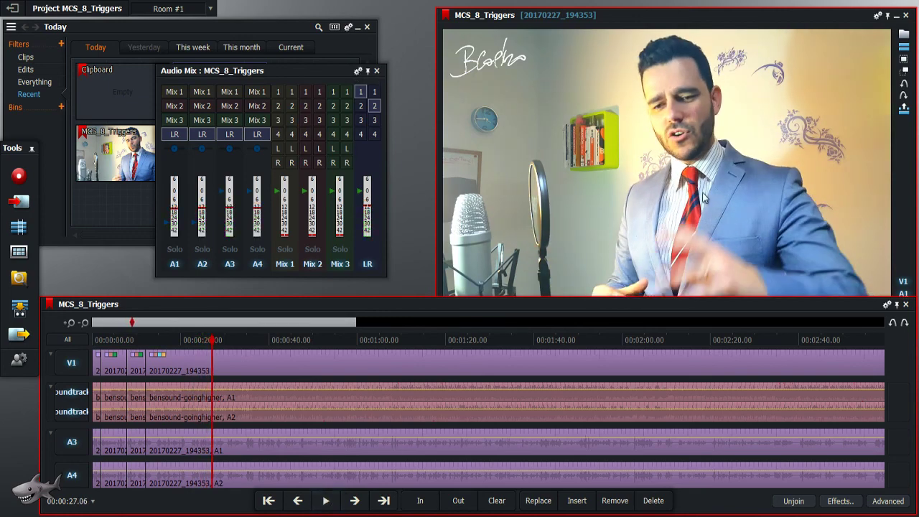